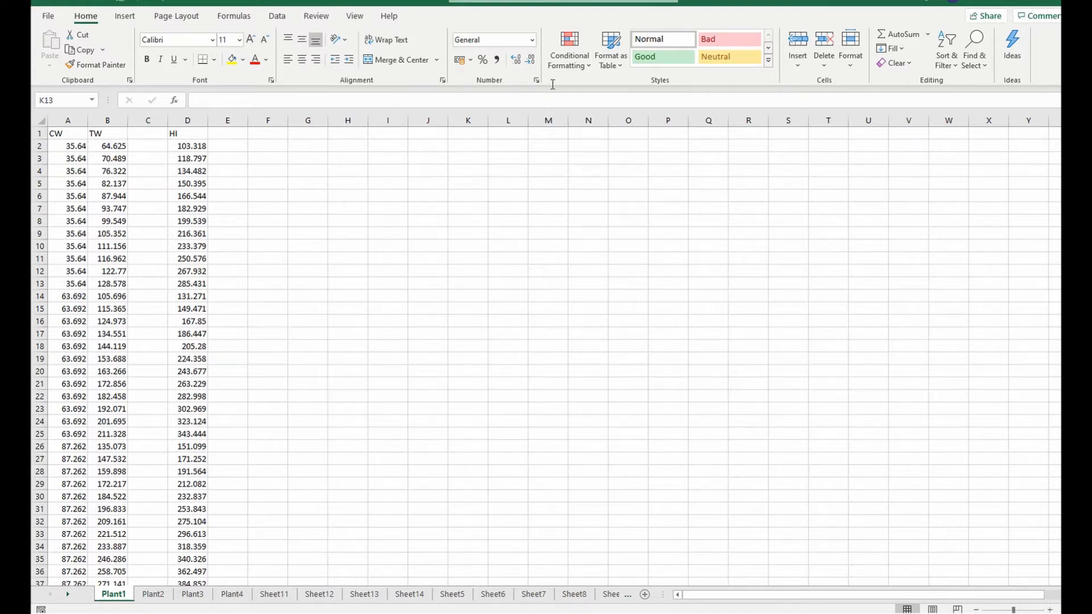
Step: Enable the Developer tab in the ribbon customization options and display its commands
right_click(761, 79)
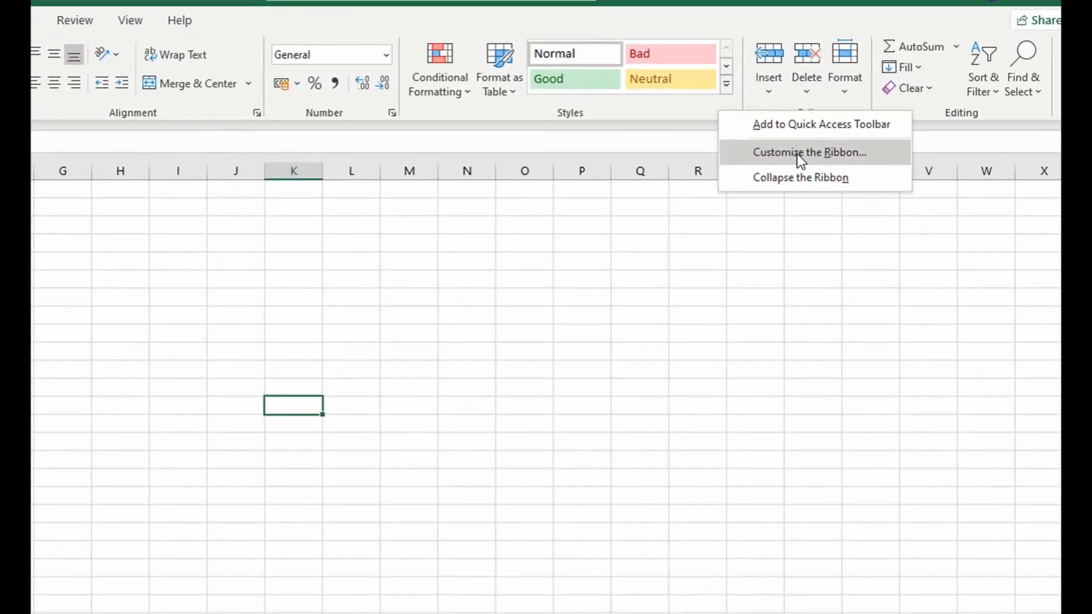
click(797, 154)
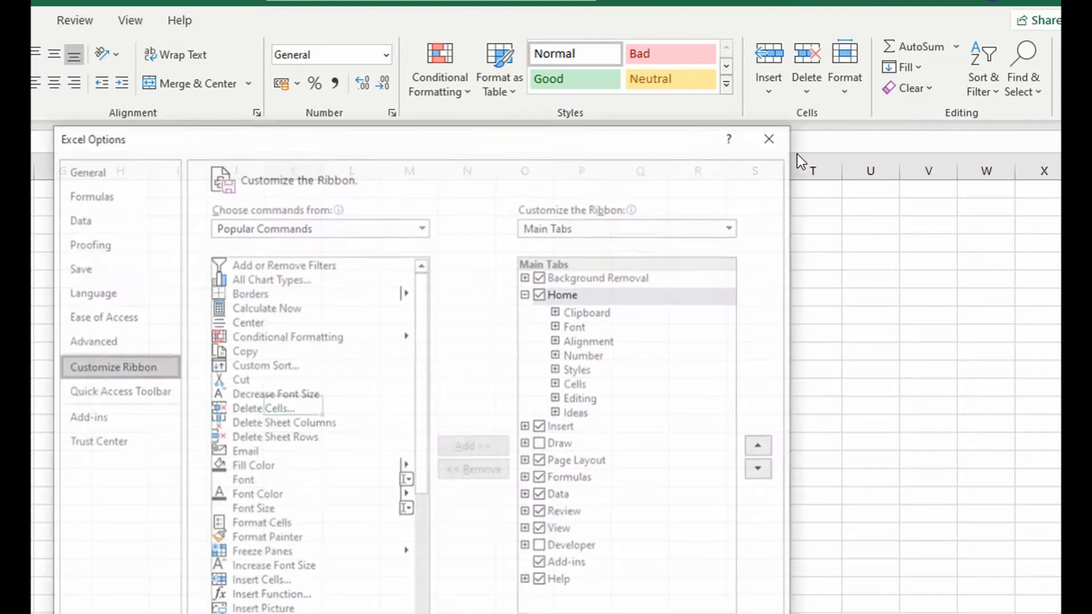
click(541, 546)
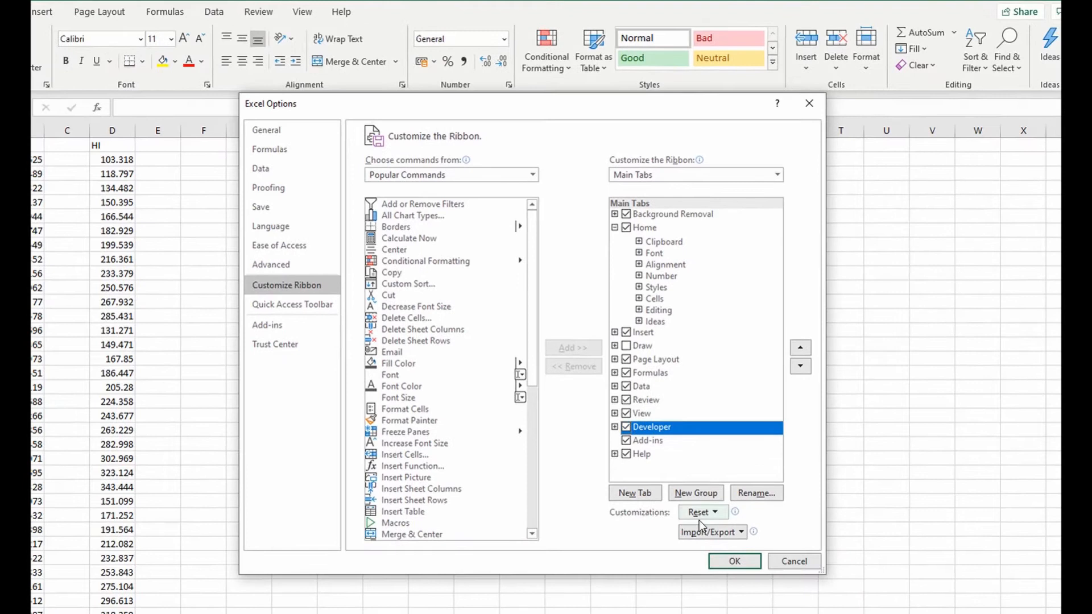
click(731, 561)
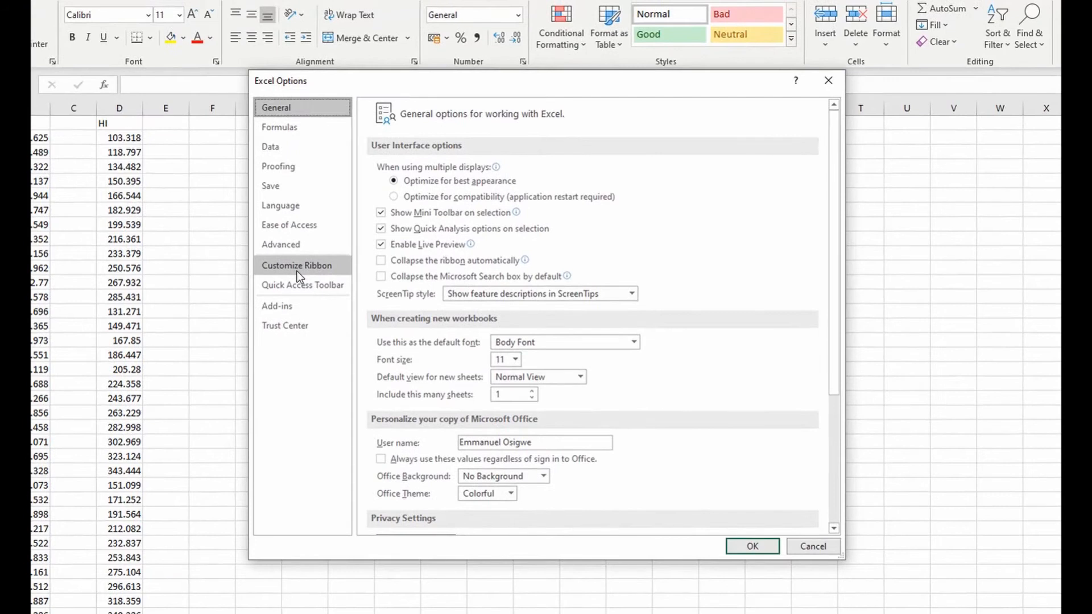
click(299, 277)
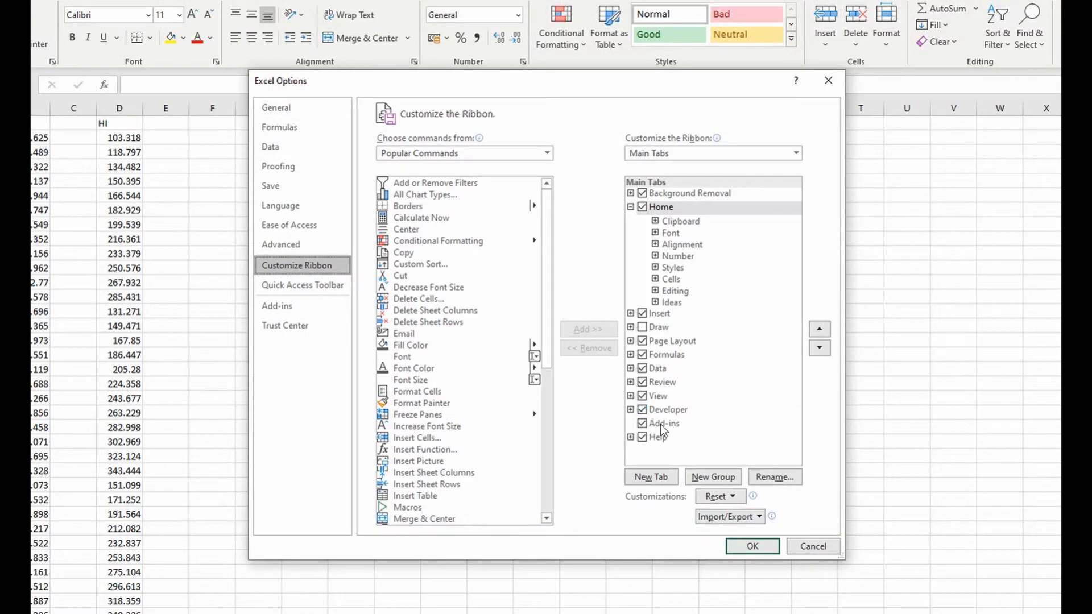
click(751, 547)
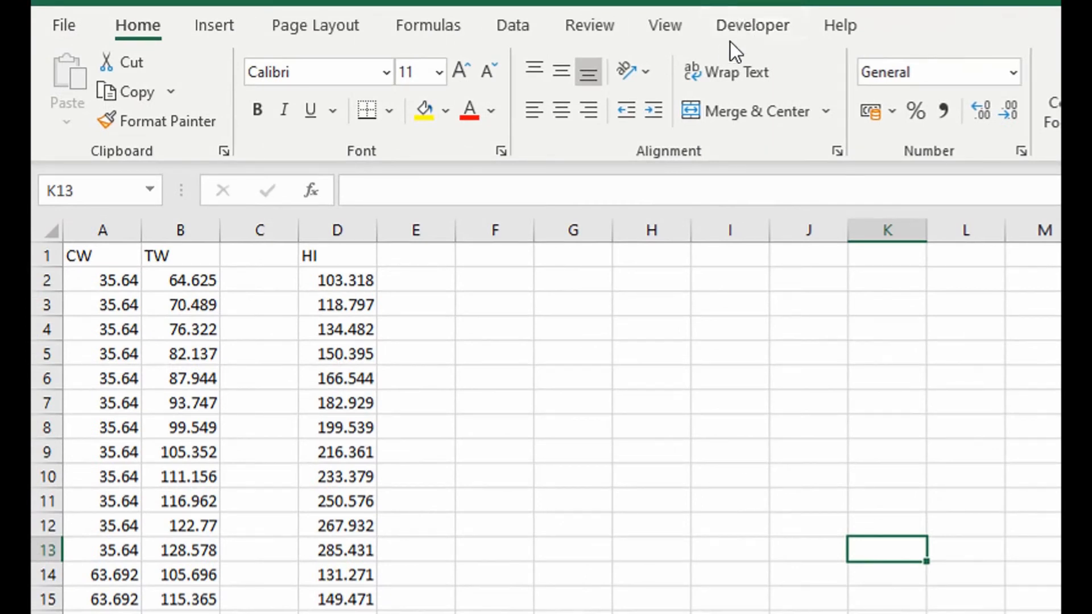
click(759, 29)
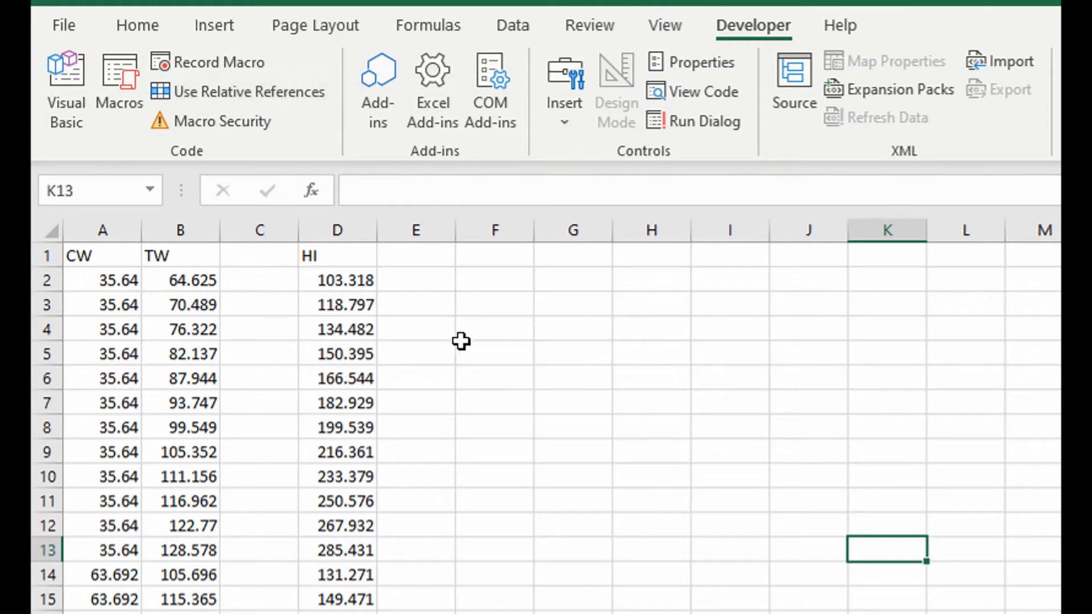
key(Up)
key(Up)
key(Left)
key(Left)
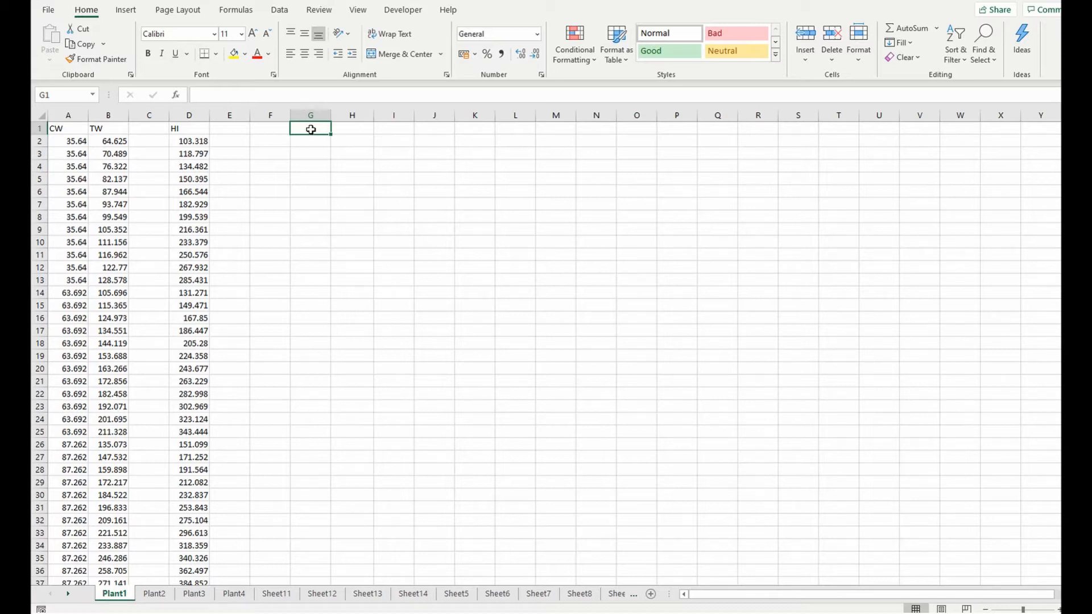
Step: Set up a new macro recording with cell A1 selected and name the macro Performance_cal
click(63, 130)
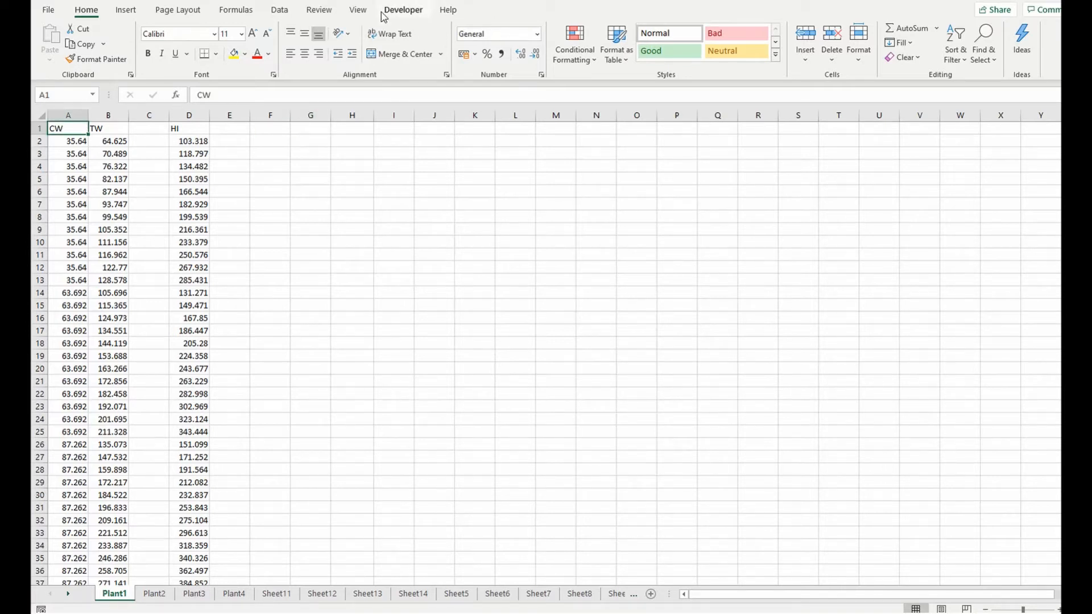
click(399, 10)
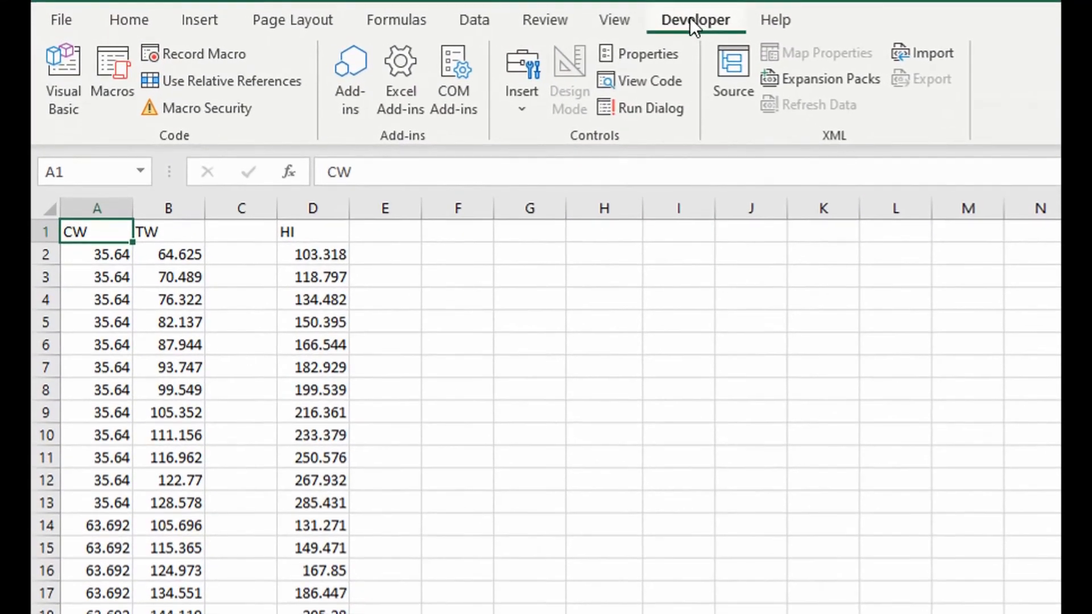
click(184, 53)
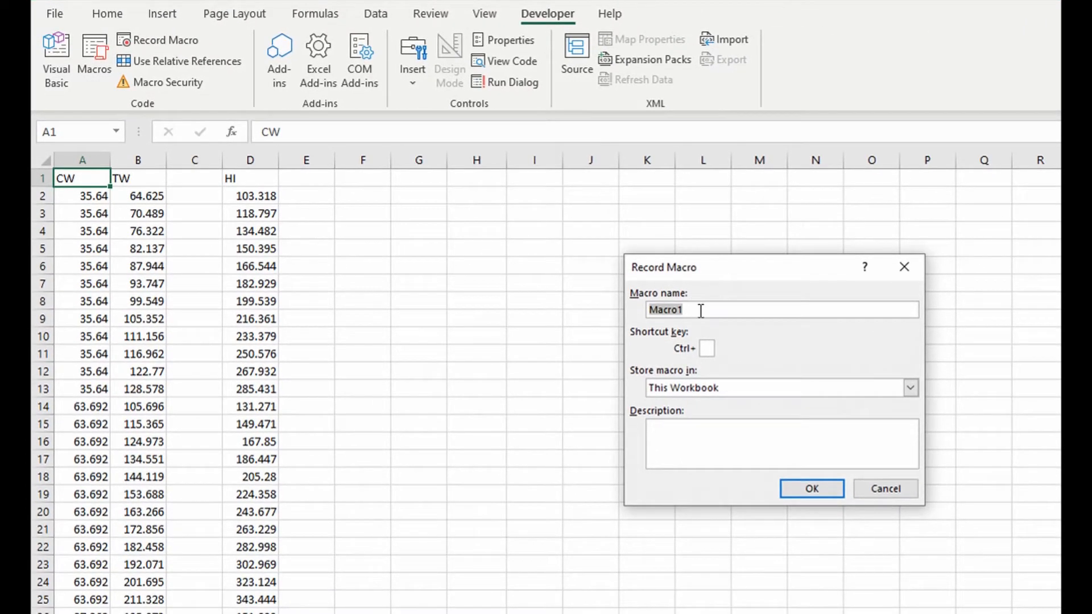
click(701, 310)
key(BackSpace)
key(BackSpace)
key(BackSpace)
key(BackSpace)
key(BackSpace)
key(BackSpace)
text(Performance_)
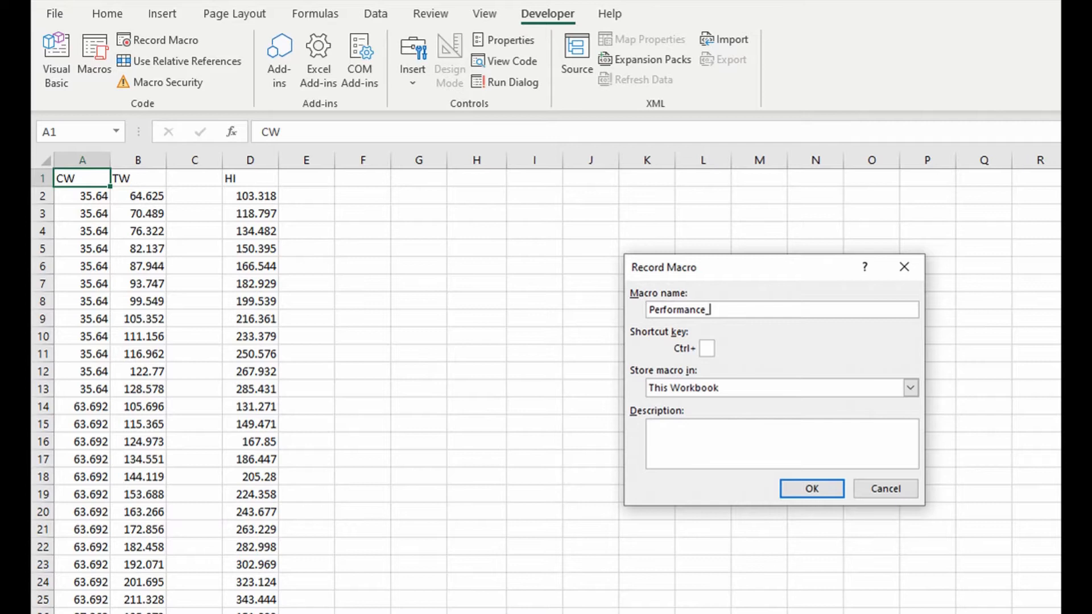
text(cal)
Step: Assign Ctrl+Shift+D as the macro's shortcut and store the macro in This Workbook
text(P)
click(910, 387)
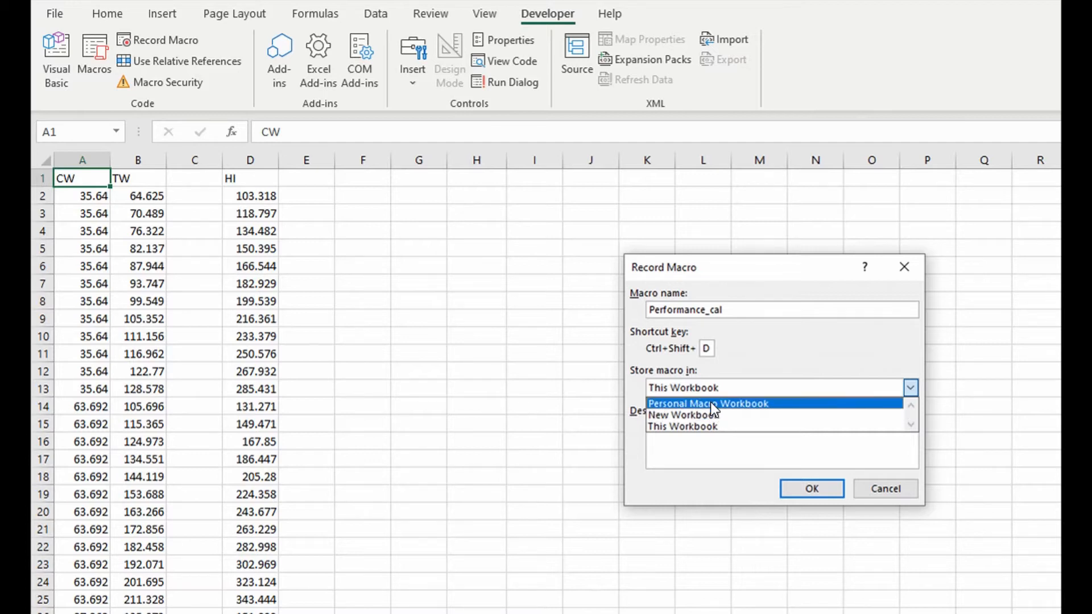
click(680, 426)
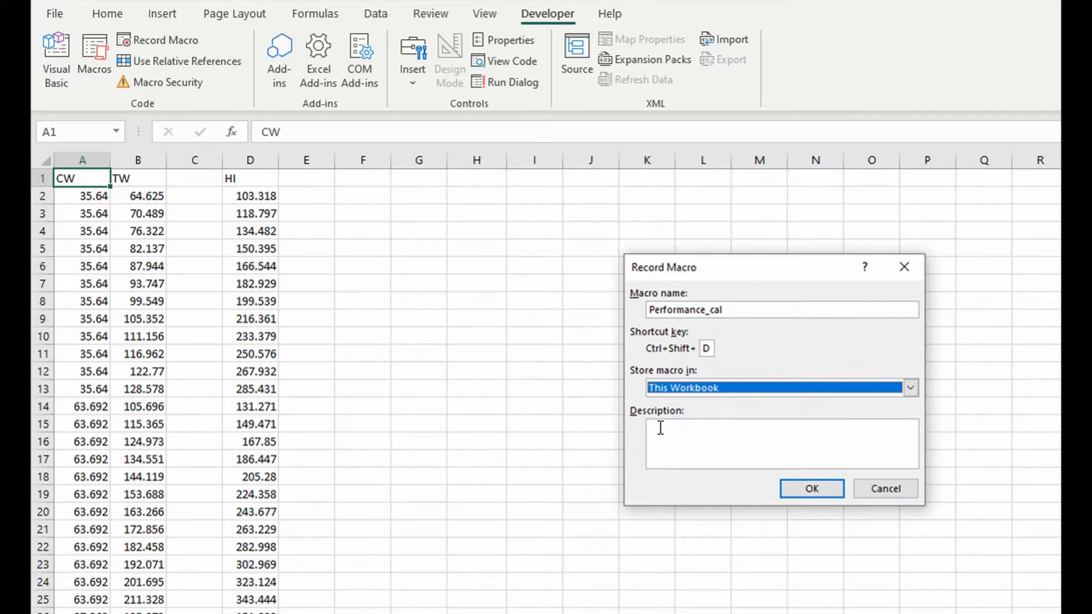
Step: Describe the macro as "To calculate performance" and start the recording
click(660, 427)
text(T)
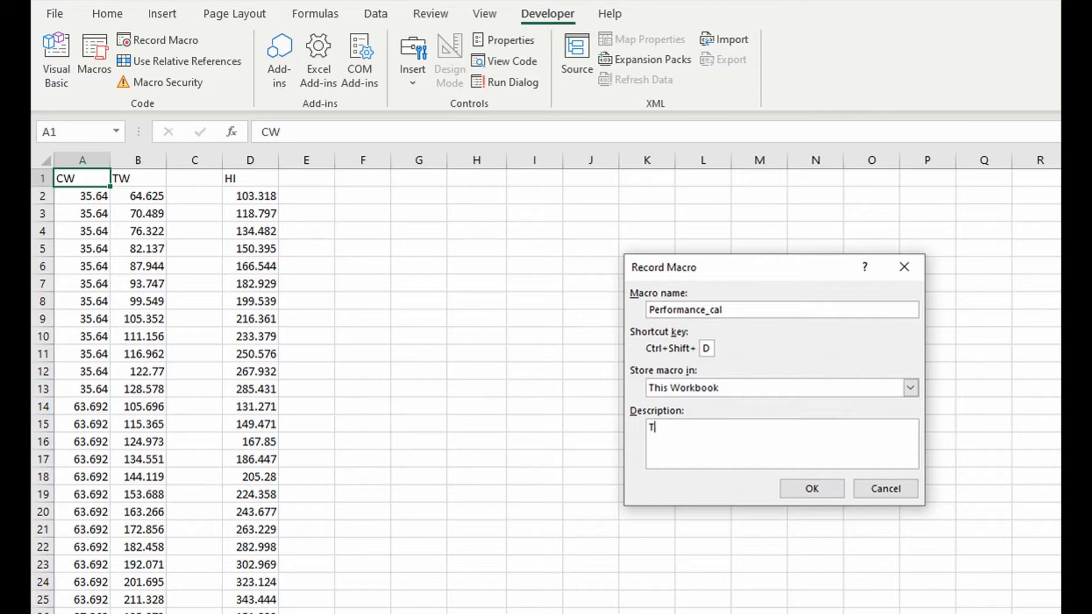
text(o calculate performance)
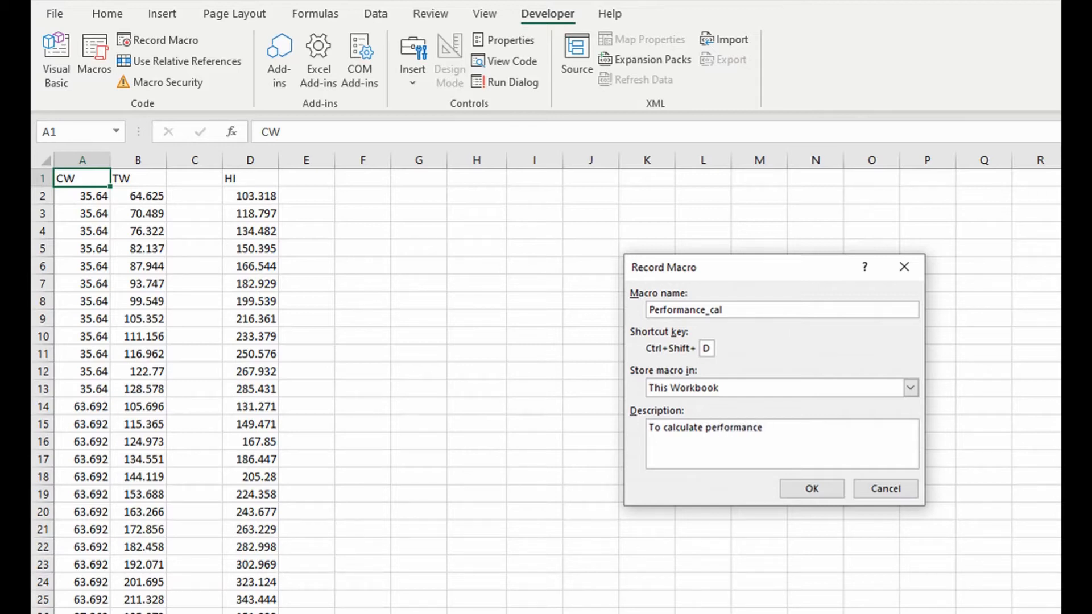
click(808, 487)
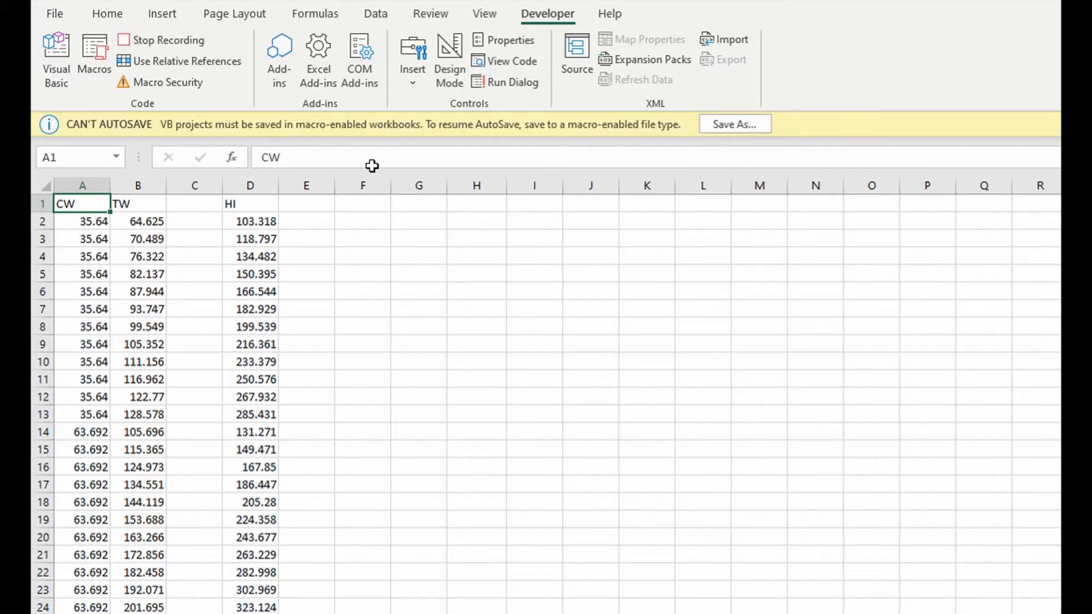
Step: Save the workbook Book4(AutoRecovered) in the OneDrive Desktop folder as an Excel Macro-Enabled Workbook (*.xlsm)
click(741, 128)
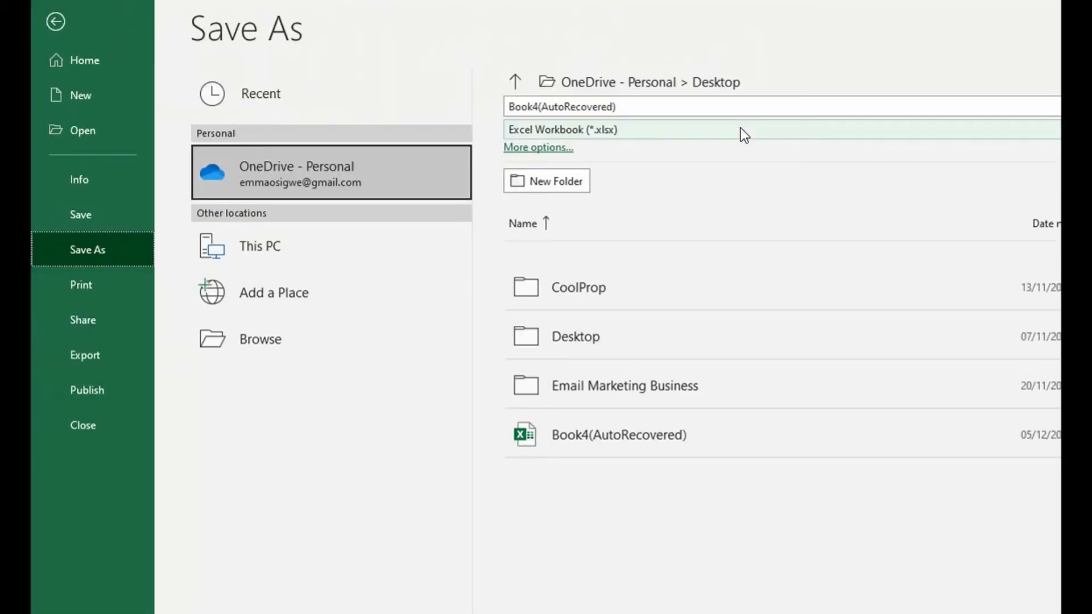
click(653, 130)
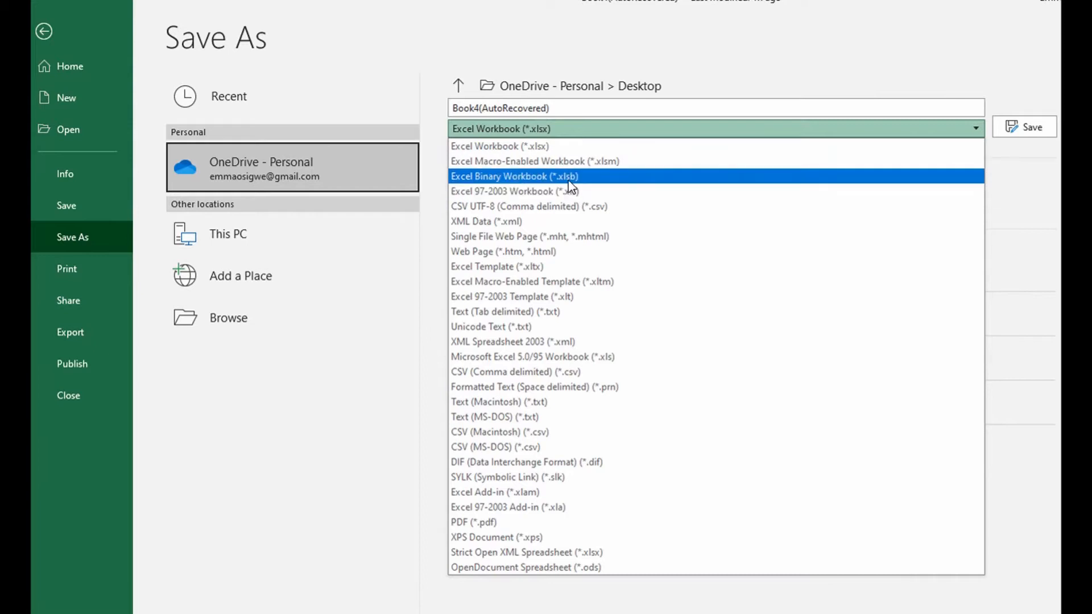
click(558, 165)
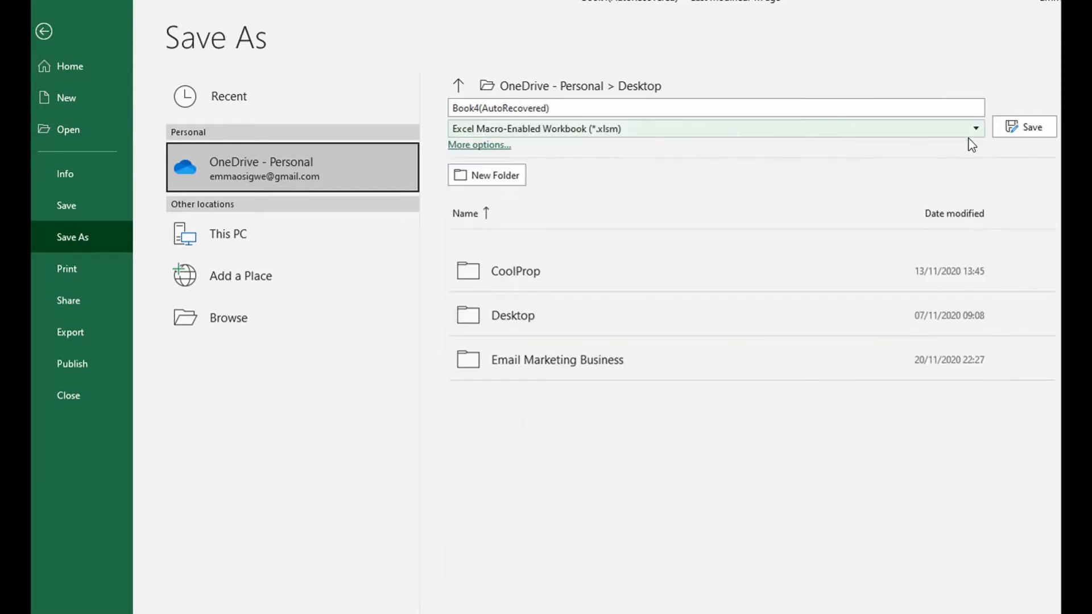
click(1036, 130)
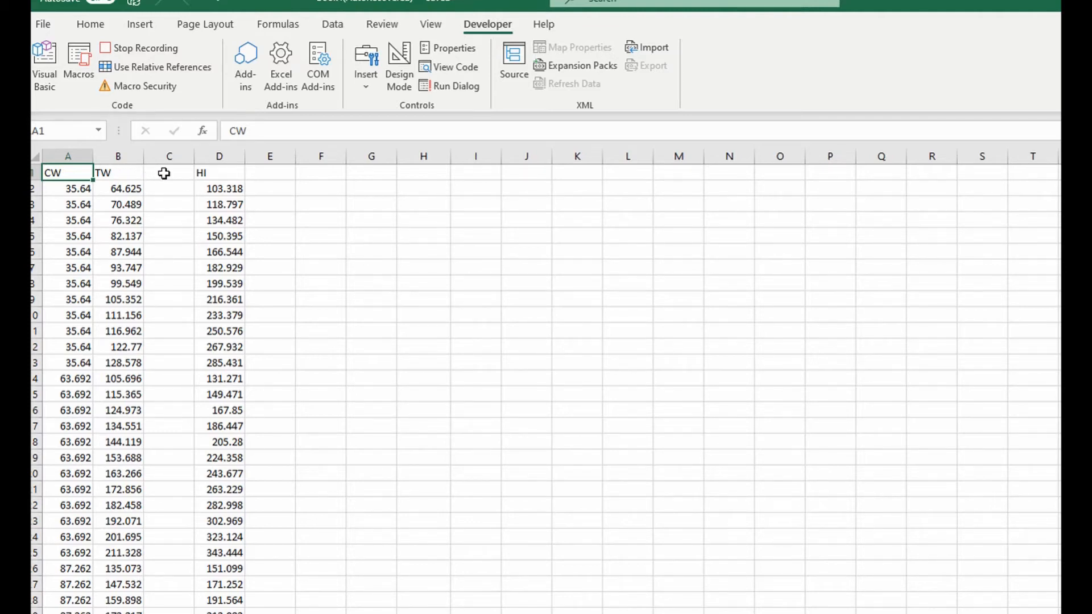
Step: Add the column headers SOP in cell C1 and EFF in cell E1
click(122, 174)
click(163, 171)
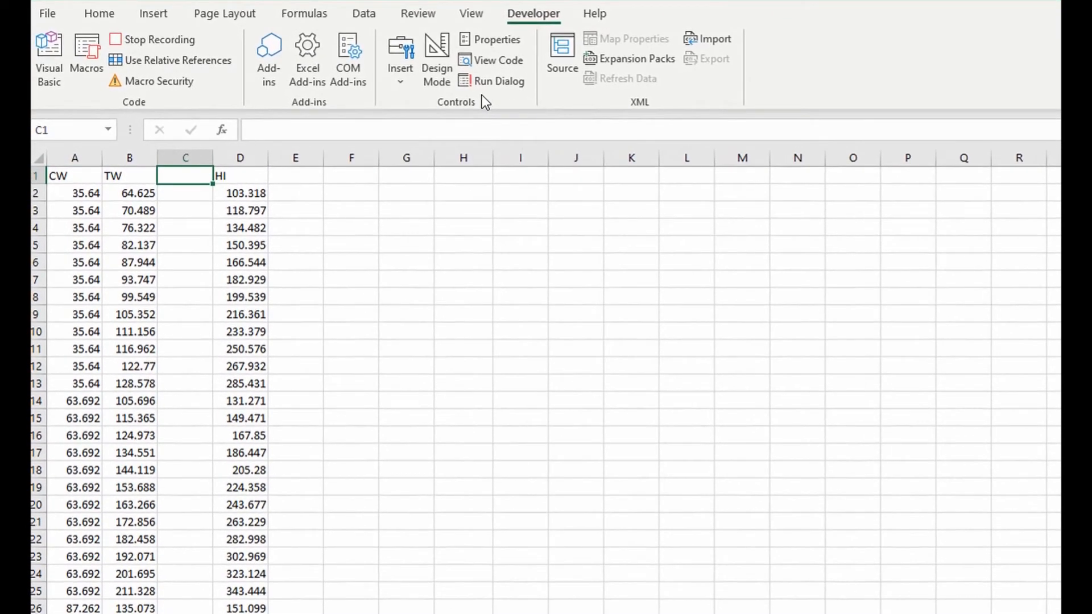
text(SO)
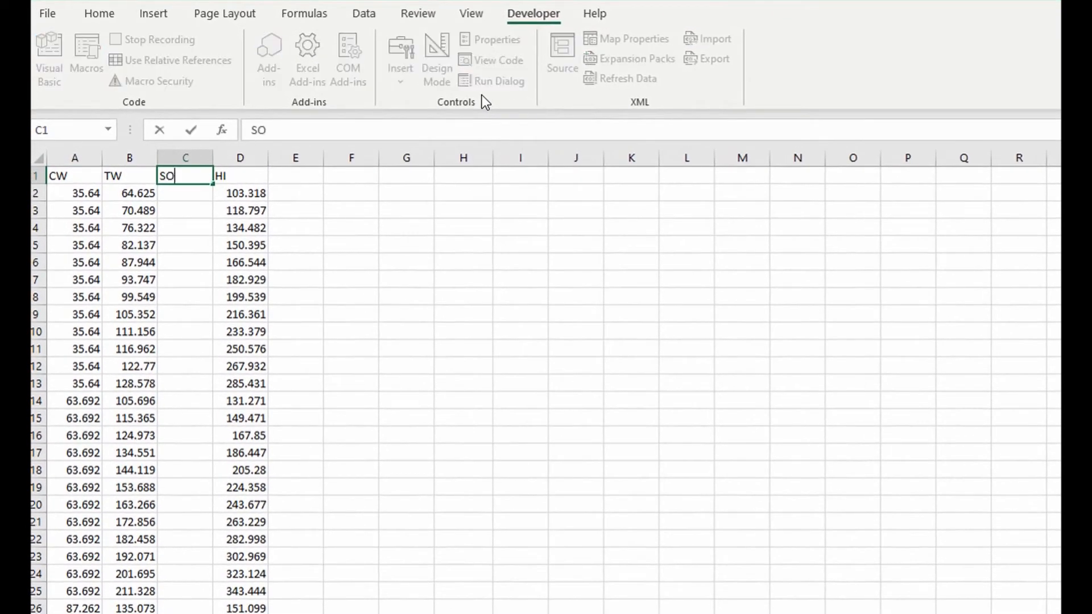
text(P)
click(305, 178)
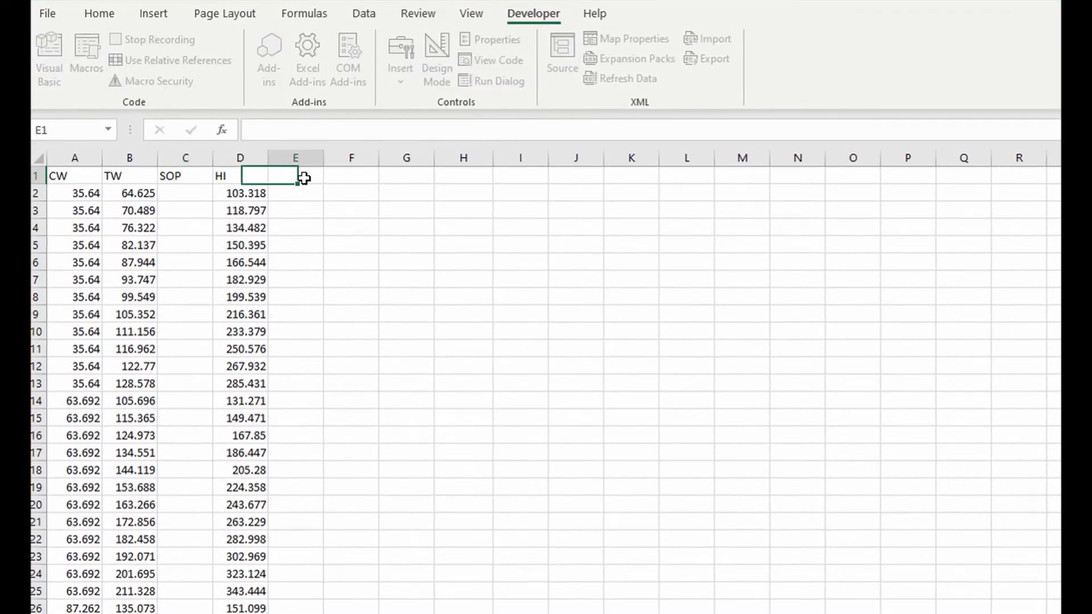
text(EFF)
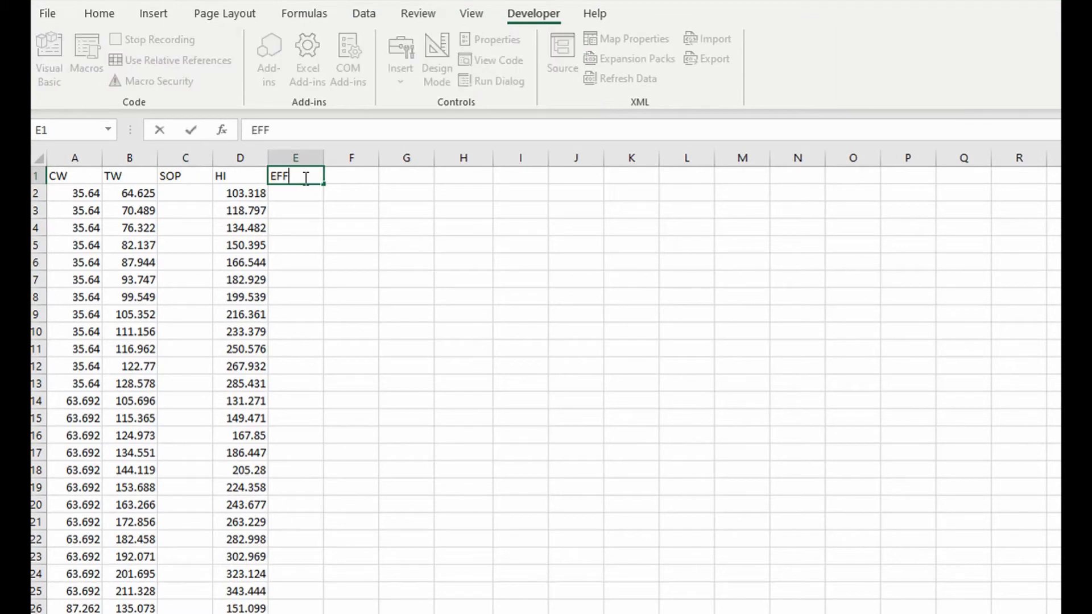
Step: Convert the data range A1:E92 into a table with headers
click(66, 178)
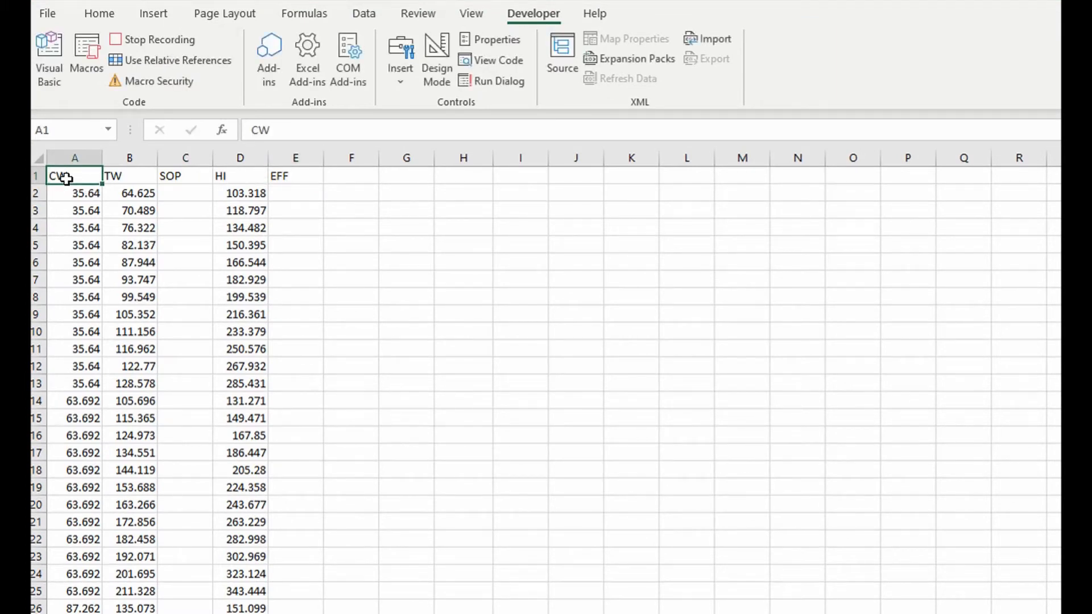
key(ctrl+t)
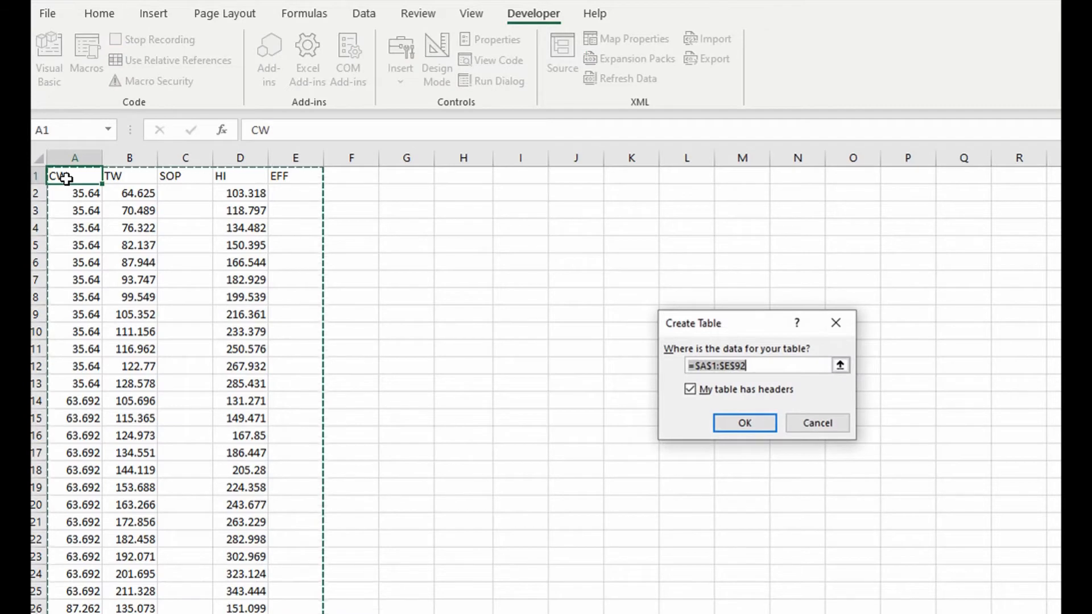
click(745, 423)
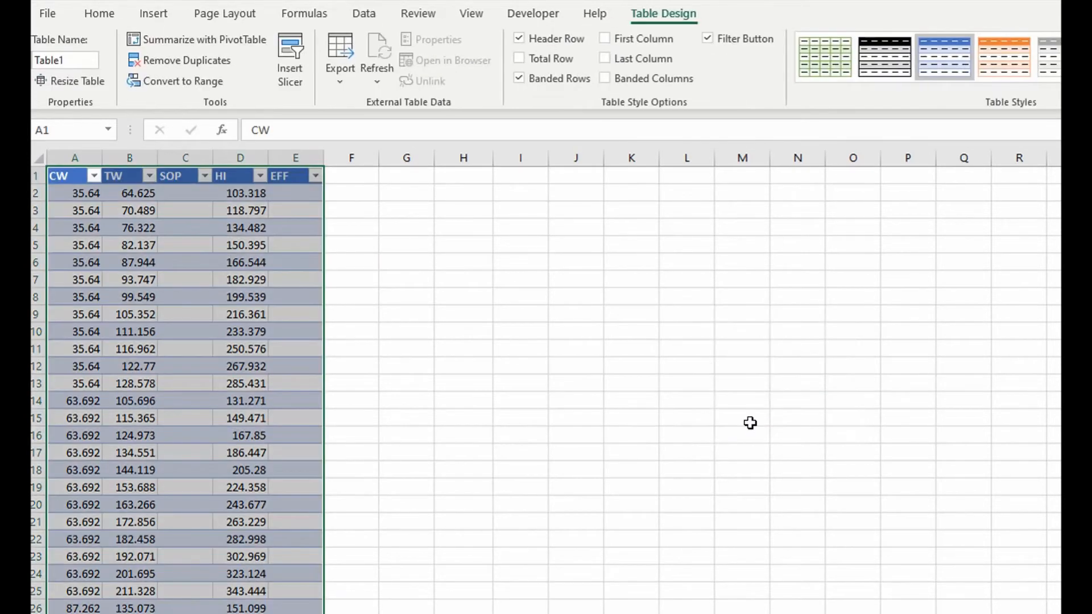
click(187, 194)
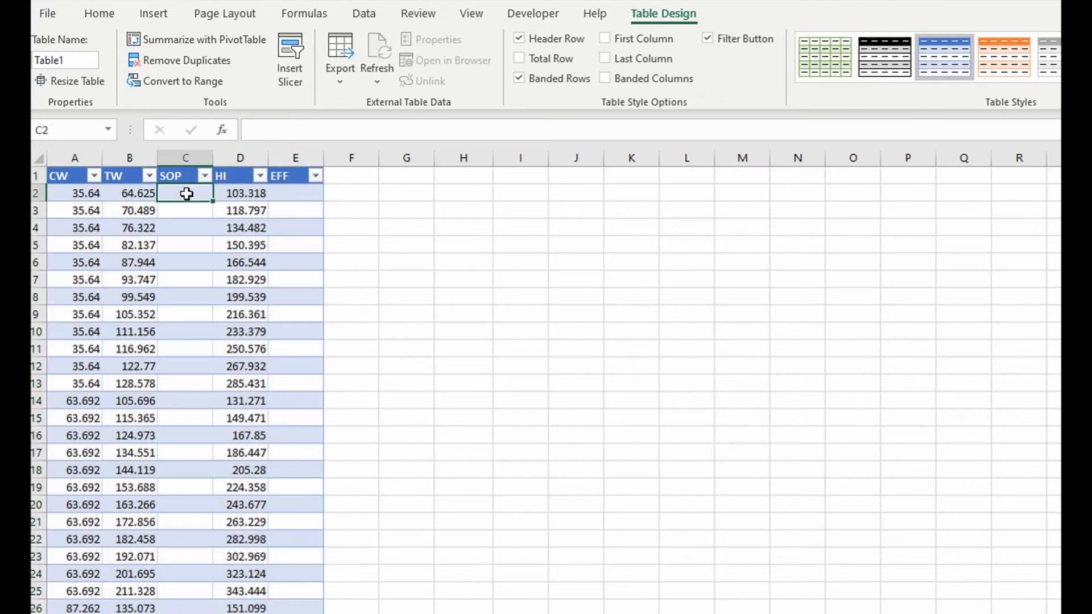
text(=)
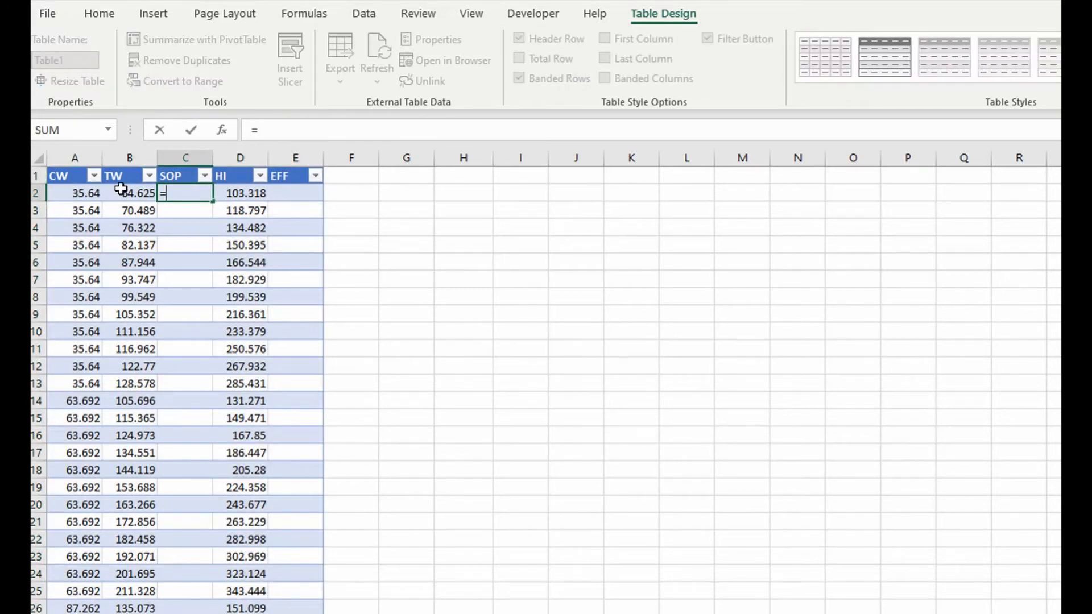
click(123, 192)
text(-)
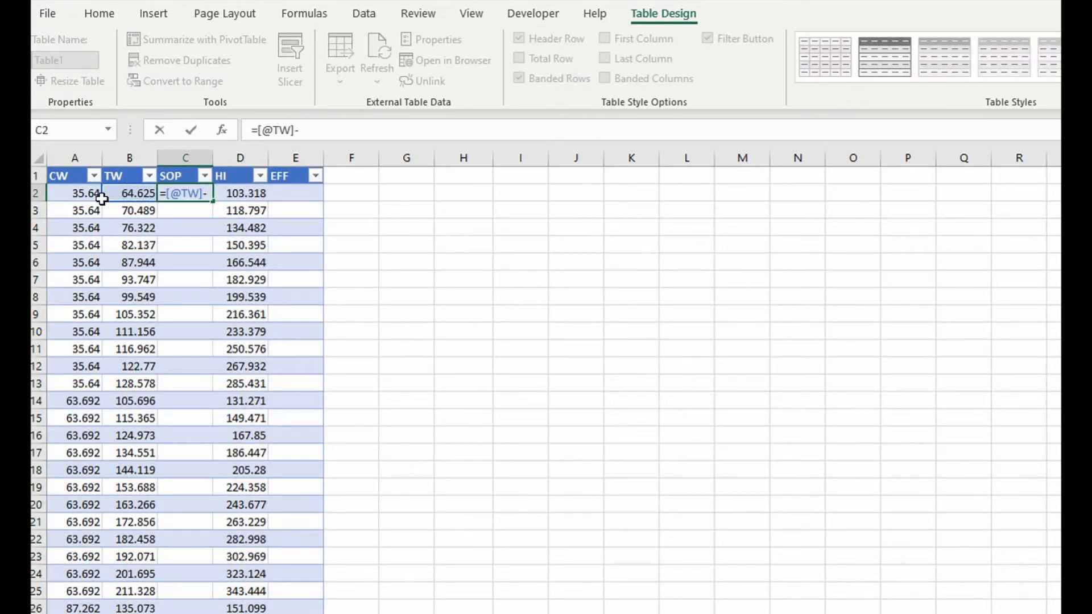
click(80, 195)
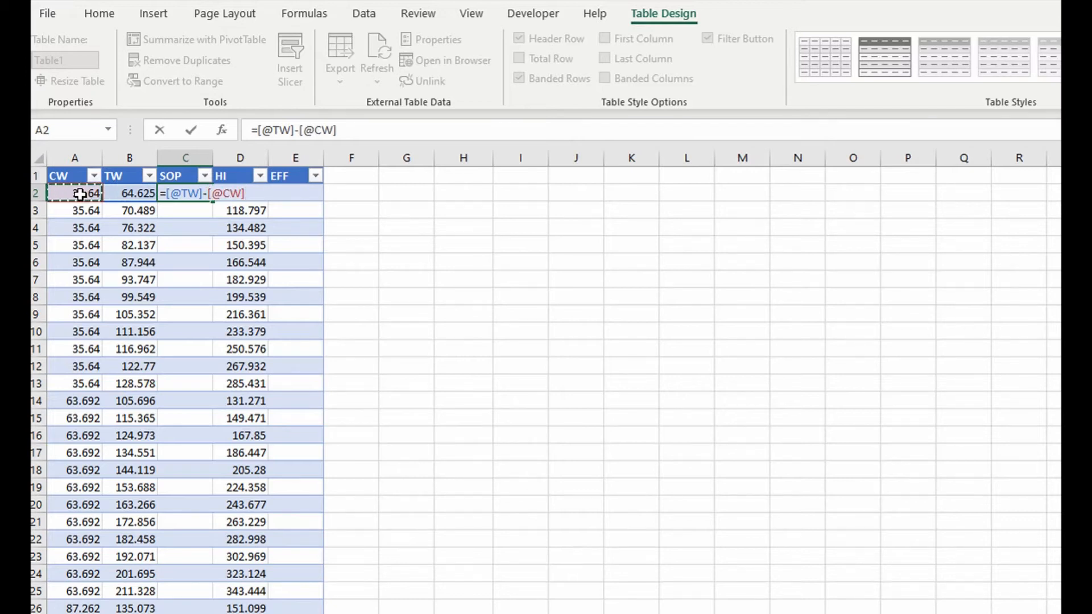
key(Return)
click(278, 194)
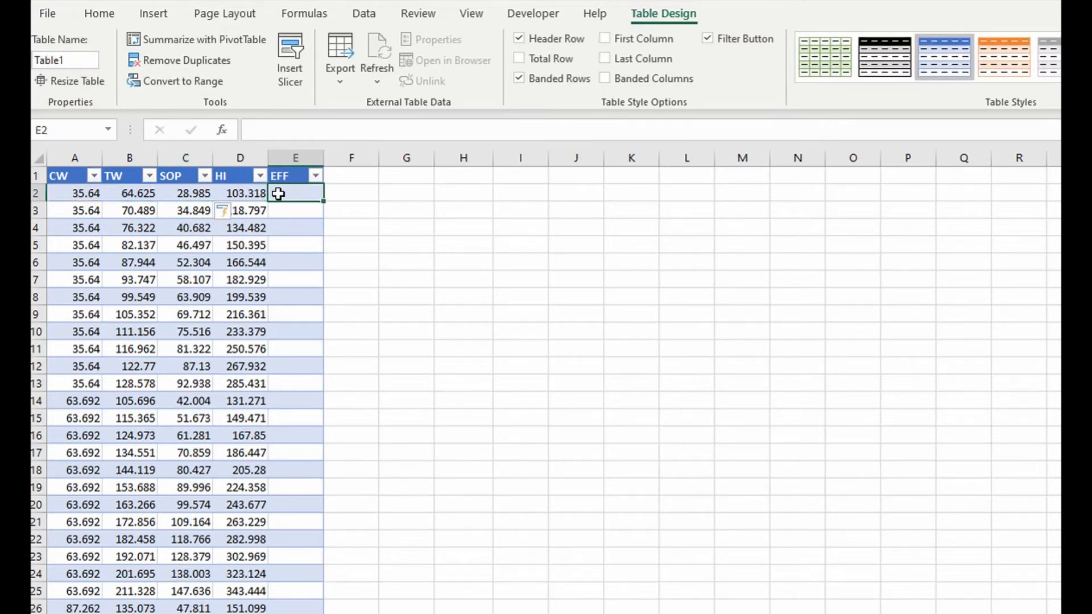
text(=)
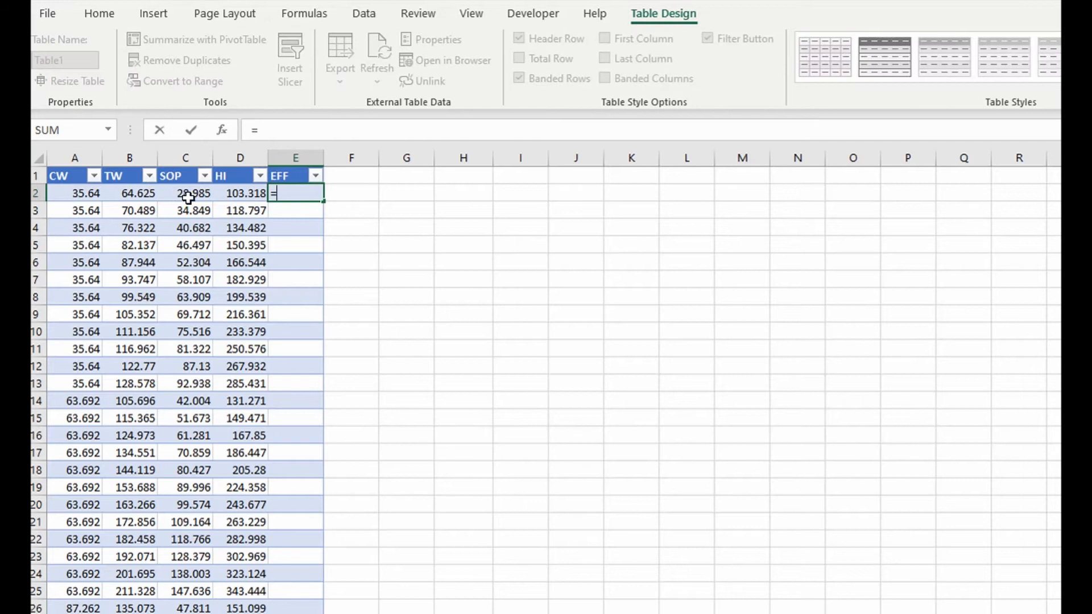
click(184, 193)
text(/)
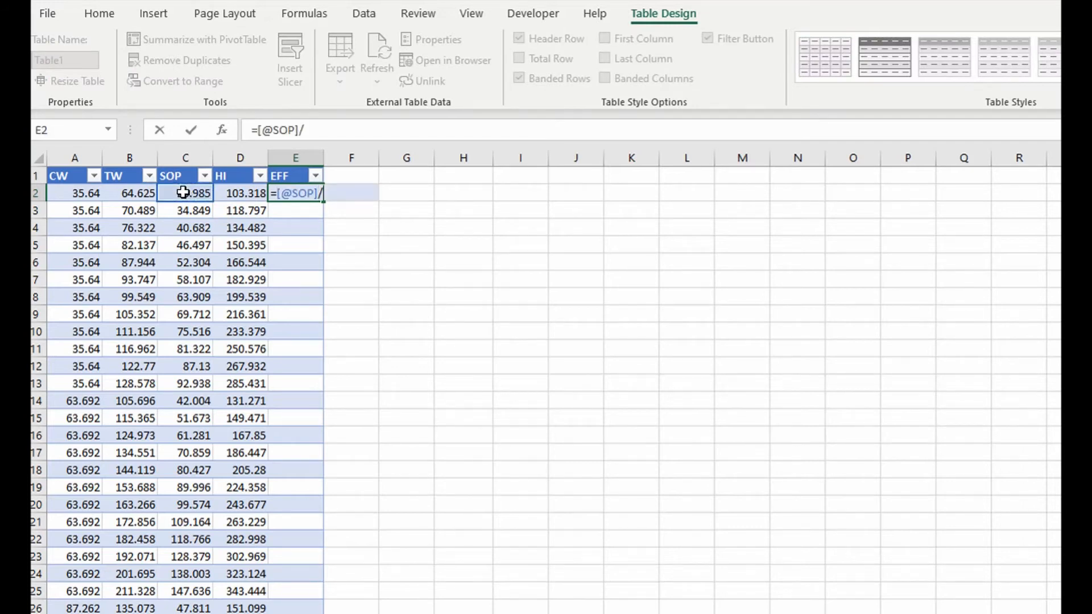
click(235, 192)
key(Return)
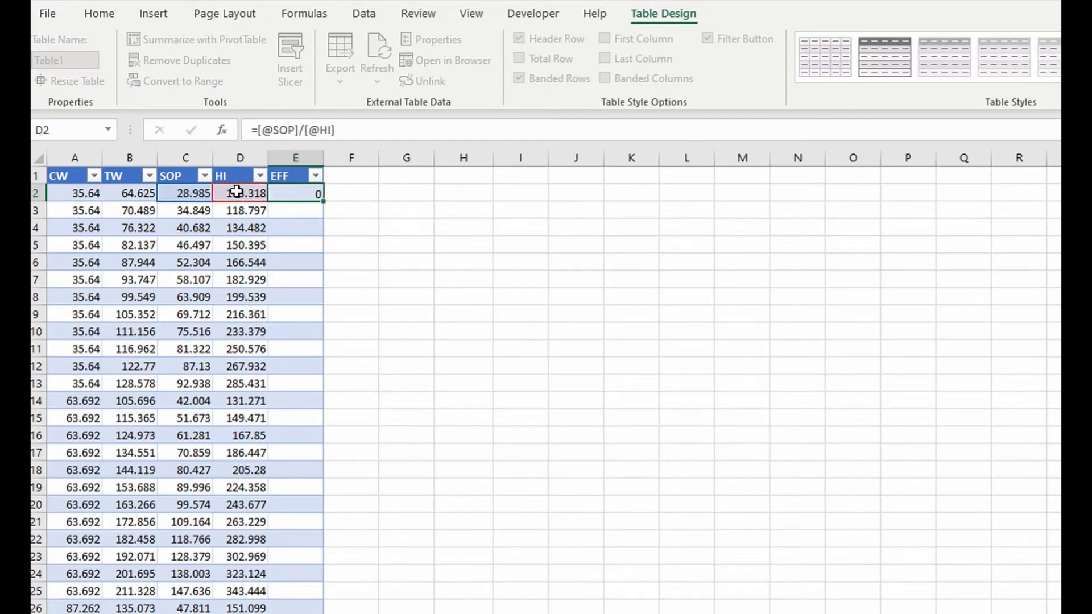
Step: Insert an empty scatter chart with smooth lines and markers, starting from blank cell K10 outside the table
click(635, 332)
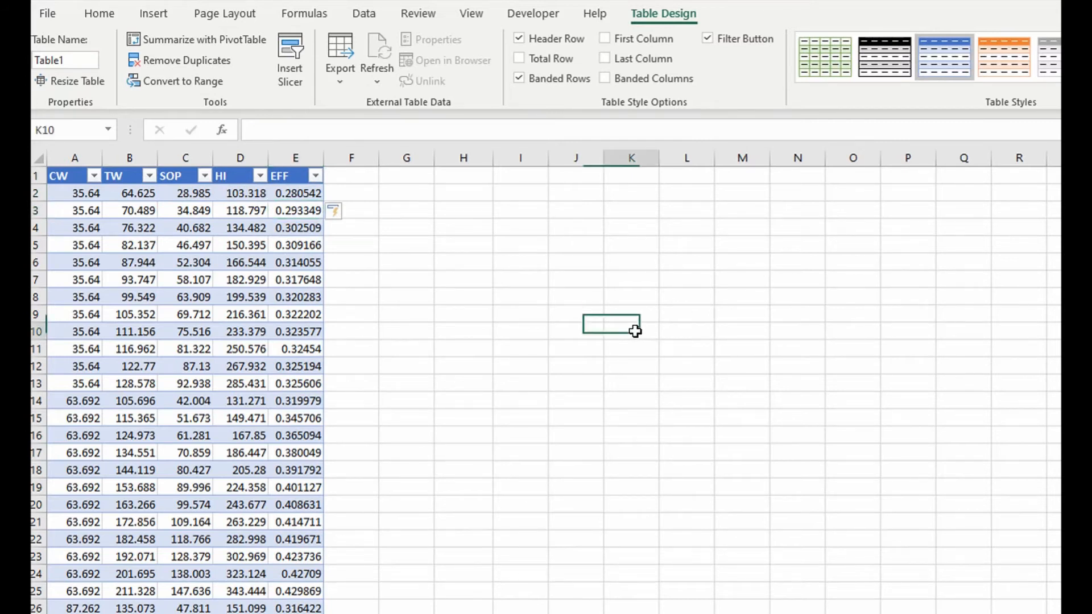
click(154, 15)
click(674, 81)
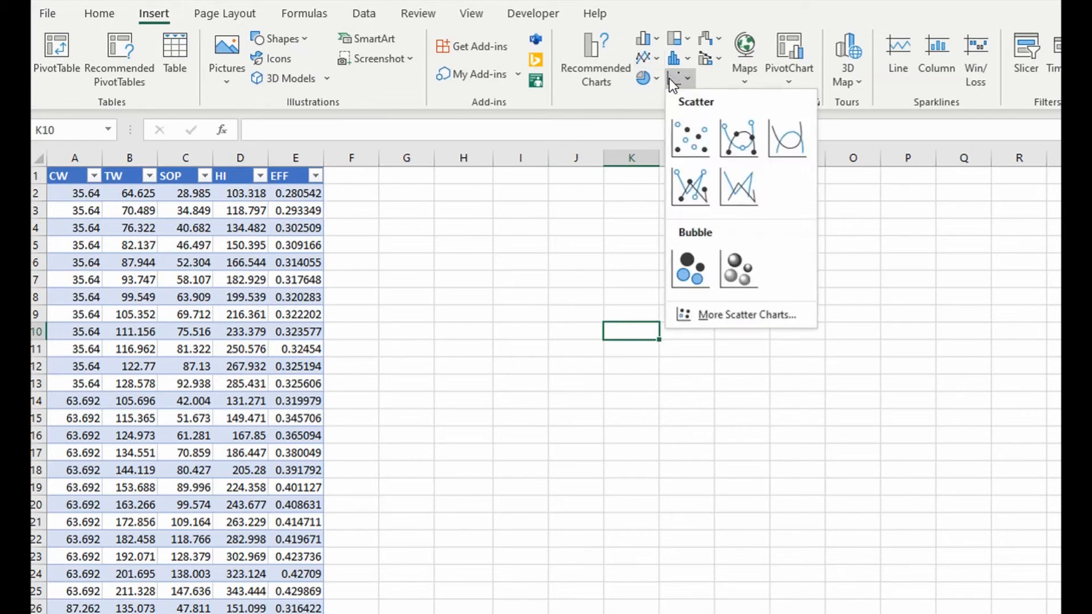
click(738, 141)
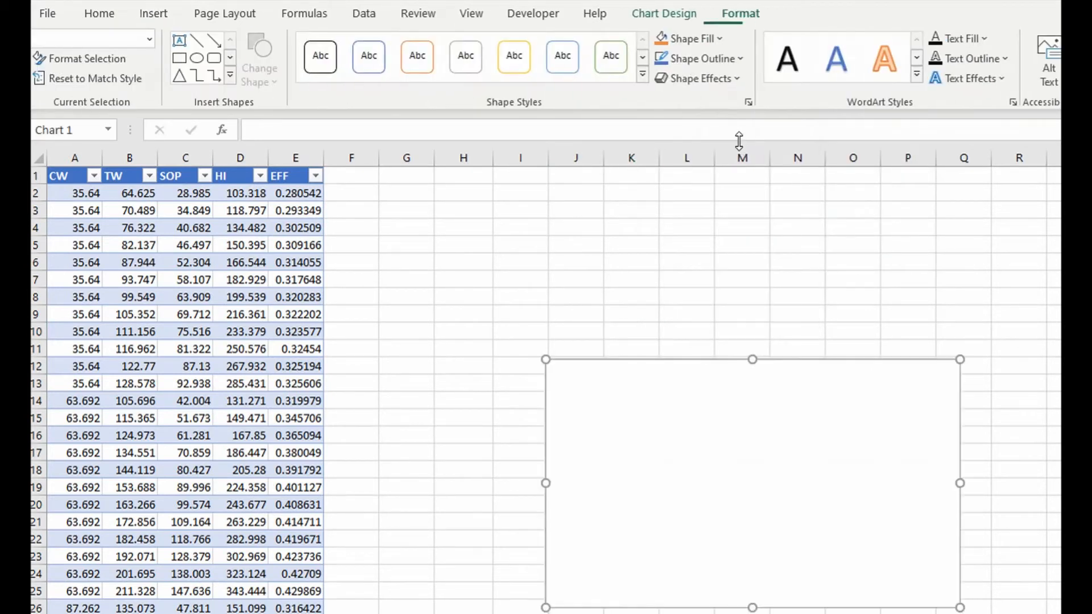
Step: Add a chart data series named SOP vs EFF with Plant1 cells C2:C92 as its X values
right_click(772, 480)
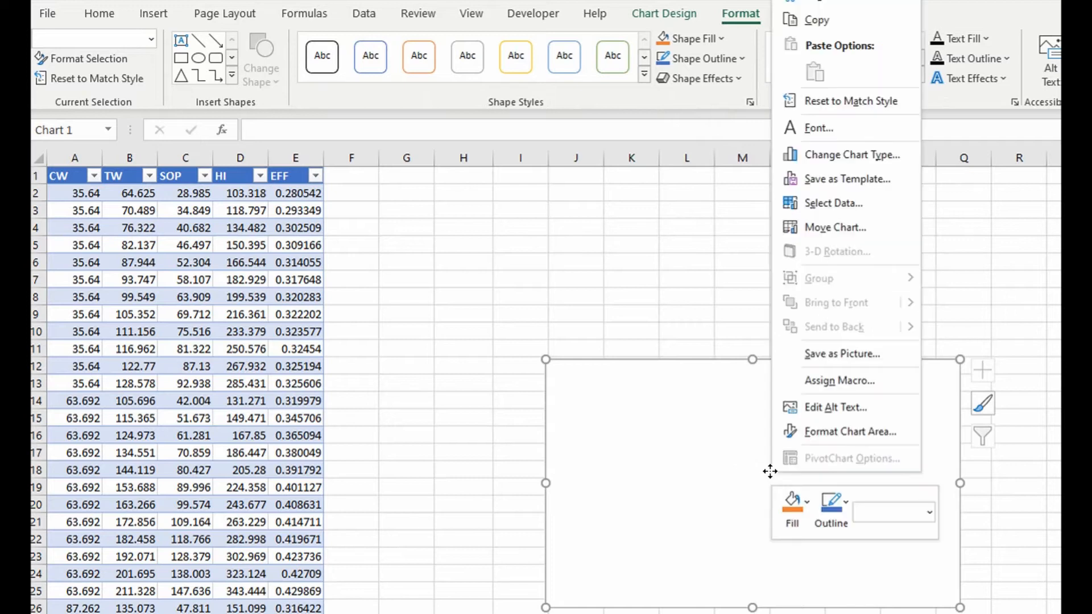
click(832, 206)
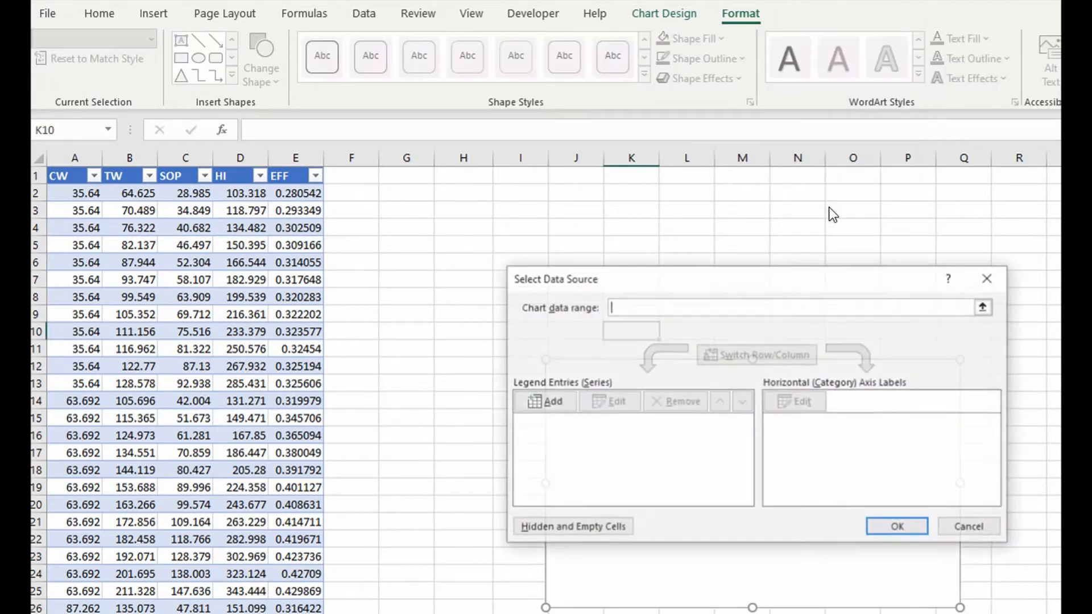
click(547, 401)
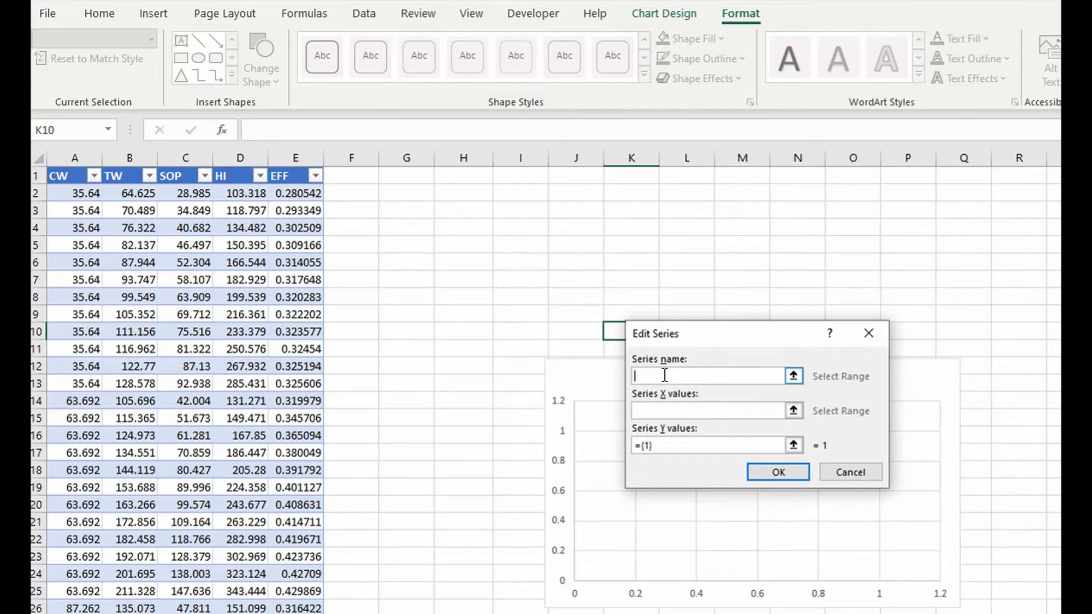
text(SOP vs EFF)
click(644, 410)
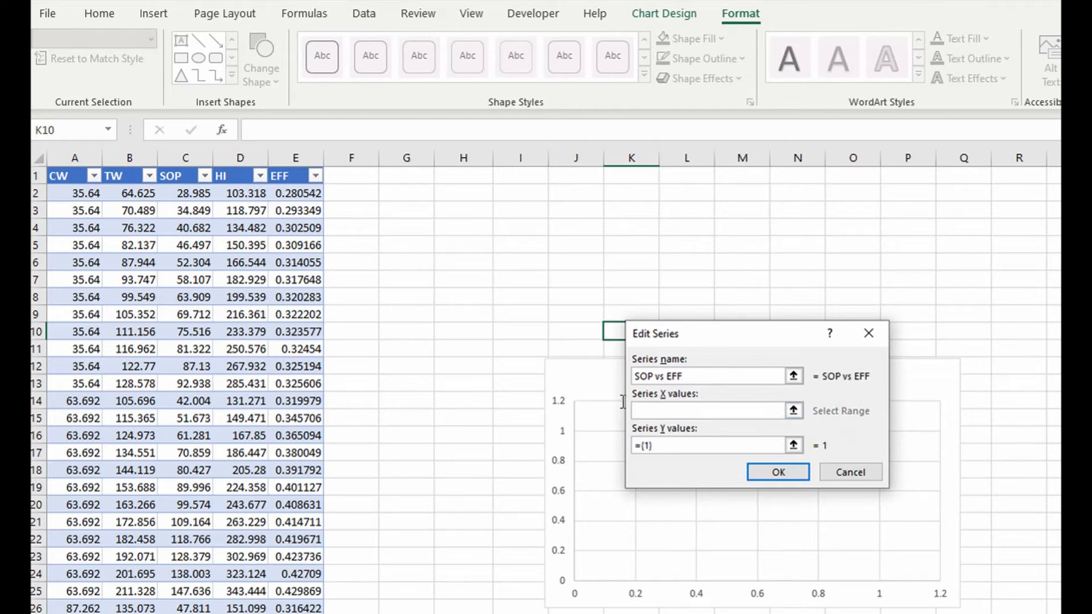
click(186, 194)
key(ctrl+shift+Down)
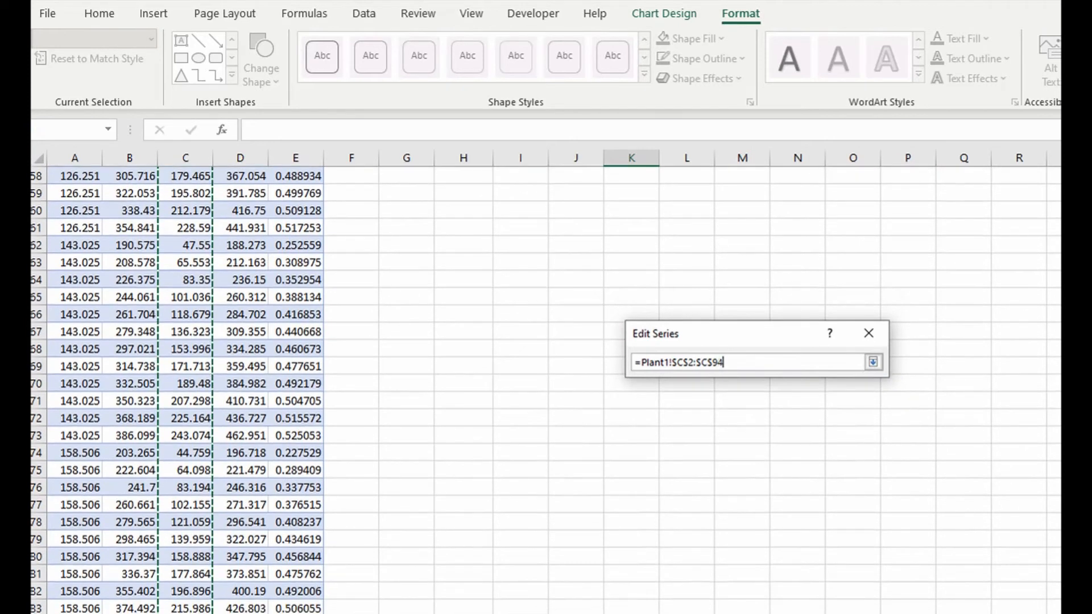
drag(185, 613, 185, 613)
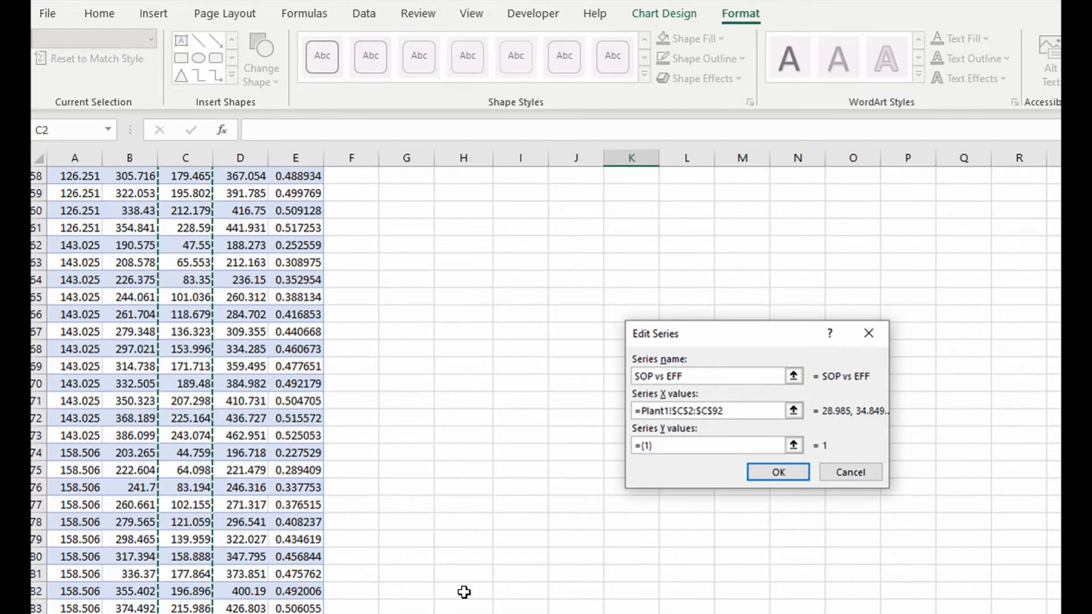
Step: Set the series Y values to Plant1 cells E2:E92 and apply the chart's data source
click(684, 445)
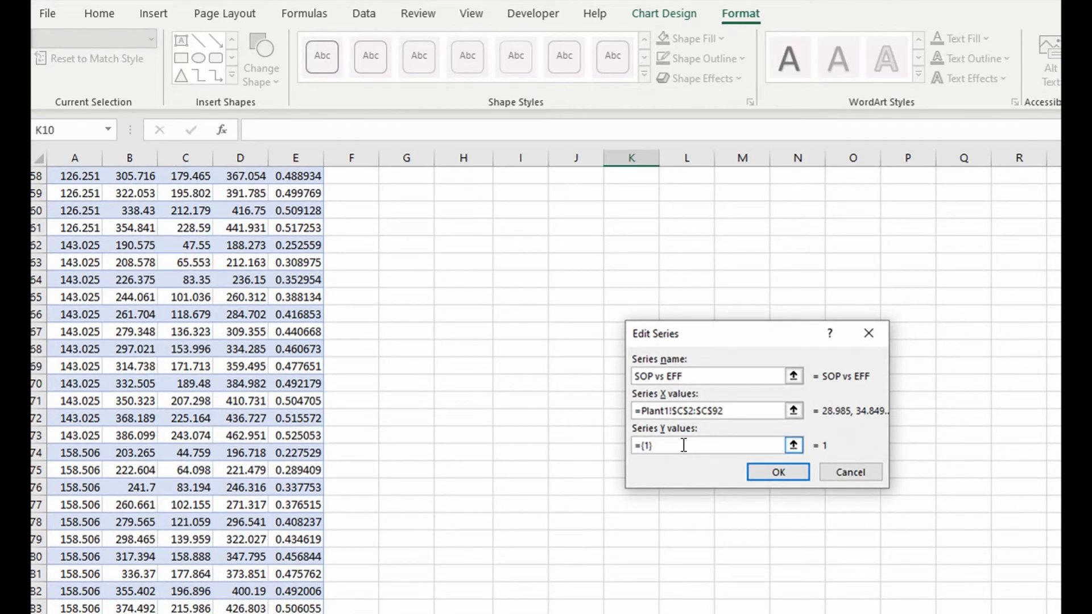
key(BackSpace)
key(BackSpace)
key(BackSpace)
key(BackSpace)
scroll(683, 445, up, 19)
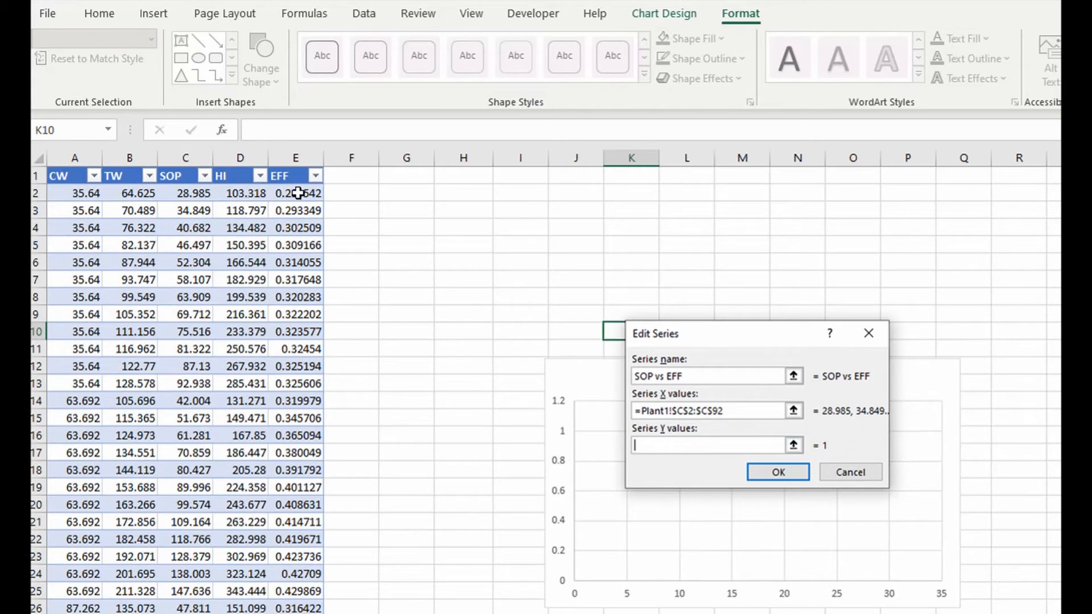
drag(298, 193, 298, 612)
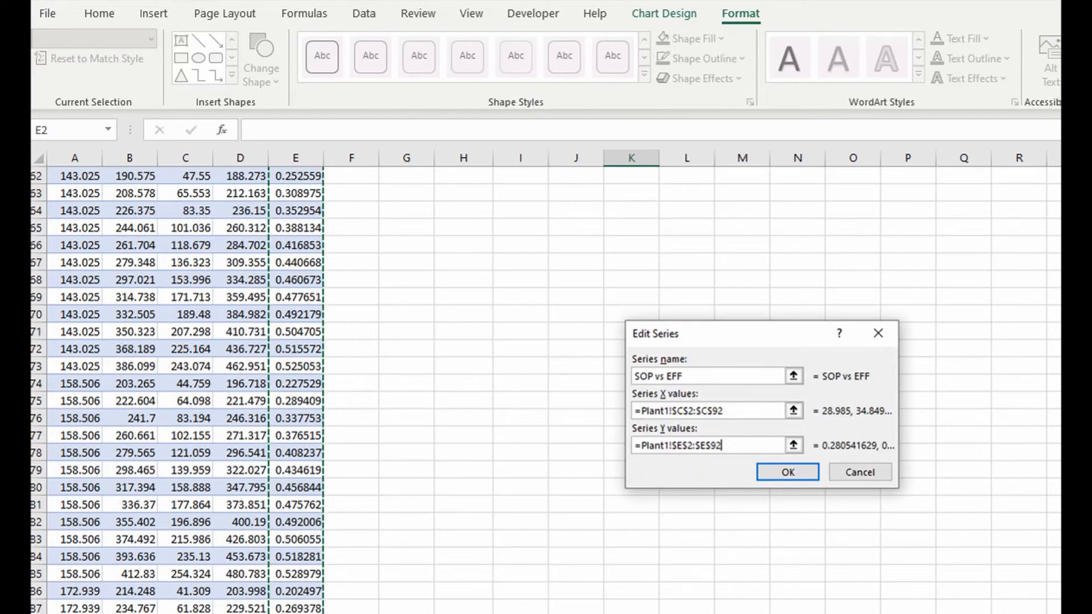
click(803, 472)
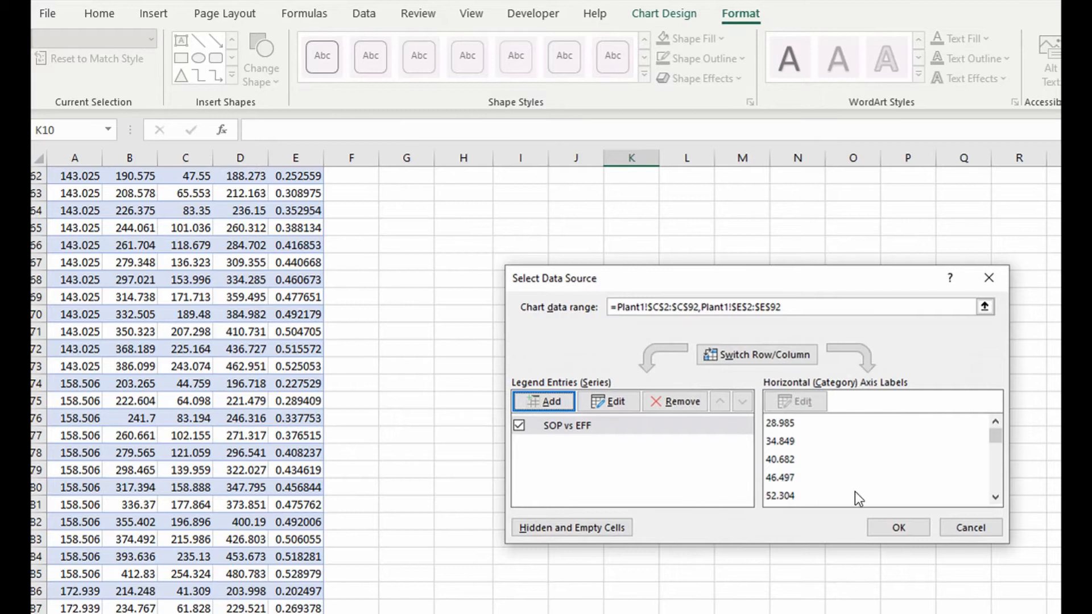
click(899, 530)
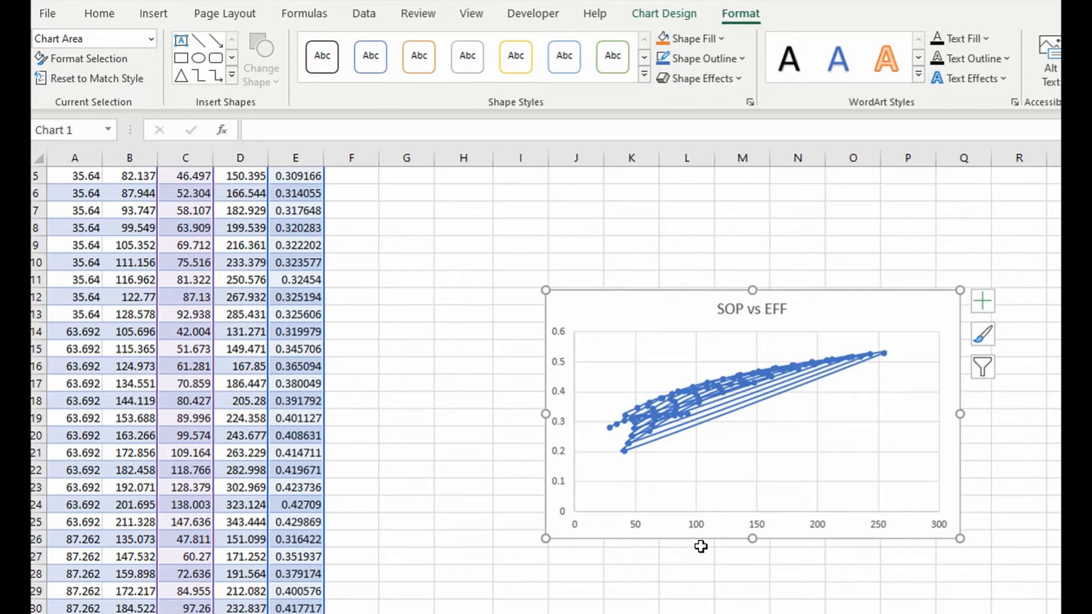
Step: Stop recording the macro with the SOP vs EFF chart in place
scroll(705, 441, up, 2)
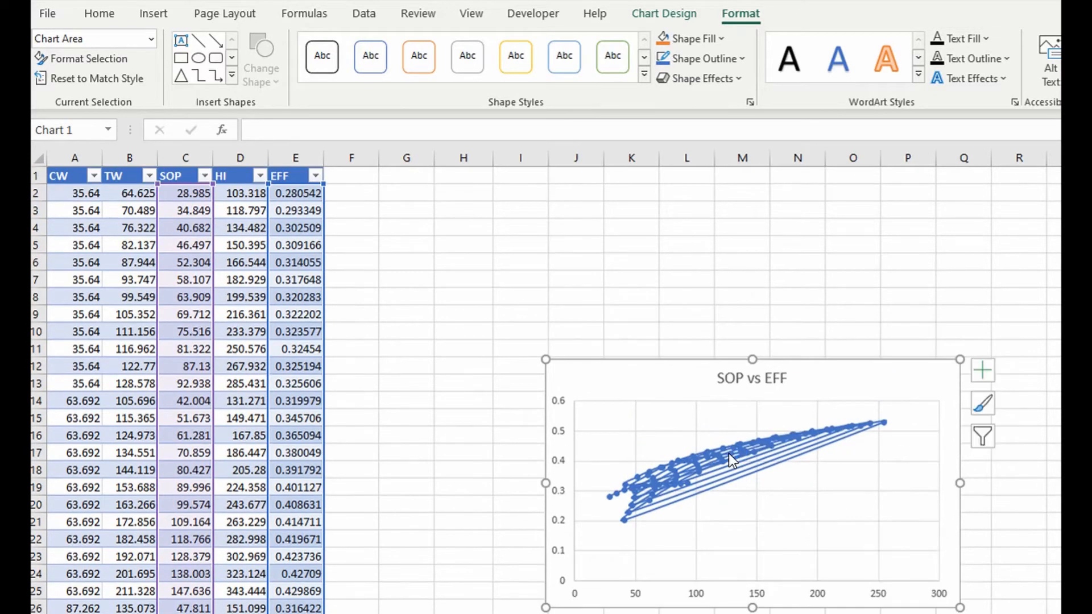
mouse_move(727, 458)
click(533, 17)
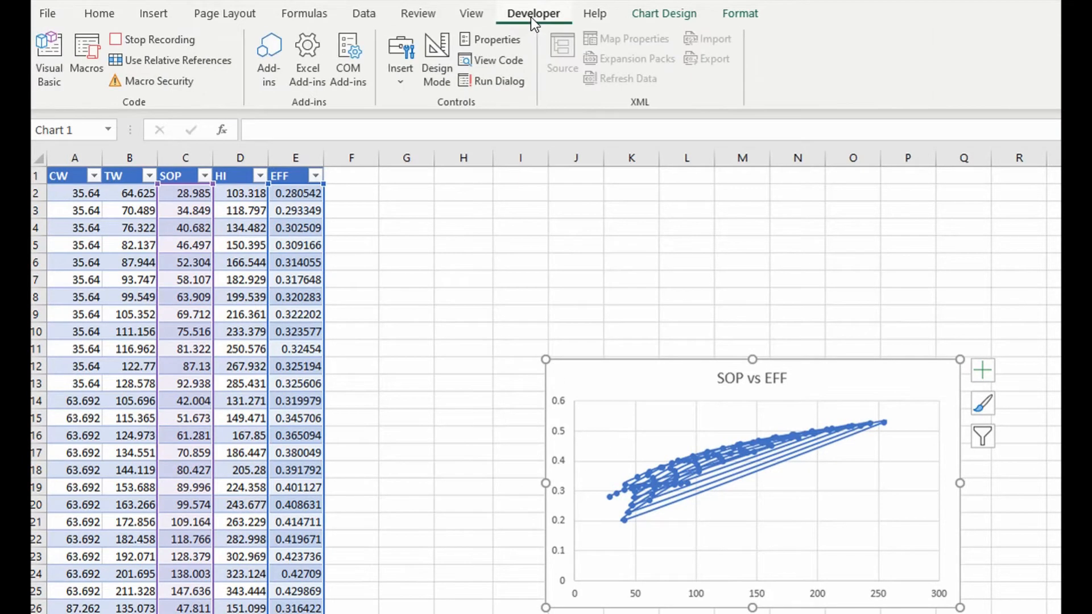
click(151, 39)
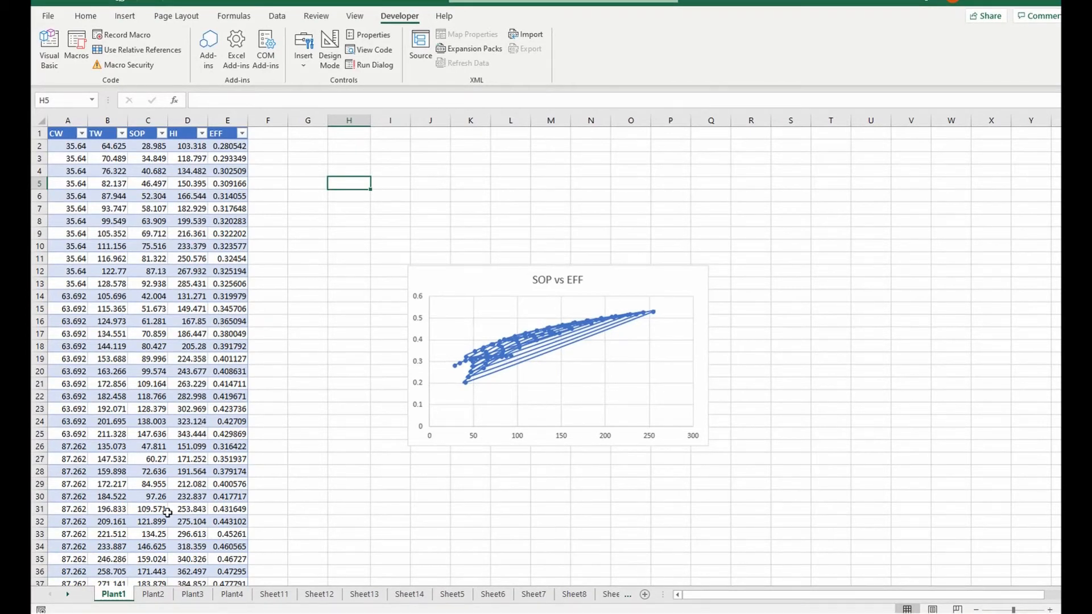
Step: Run the Performance_cal macro on the Plant2 worksheet
click(153, 594)
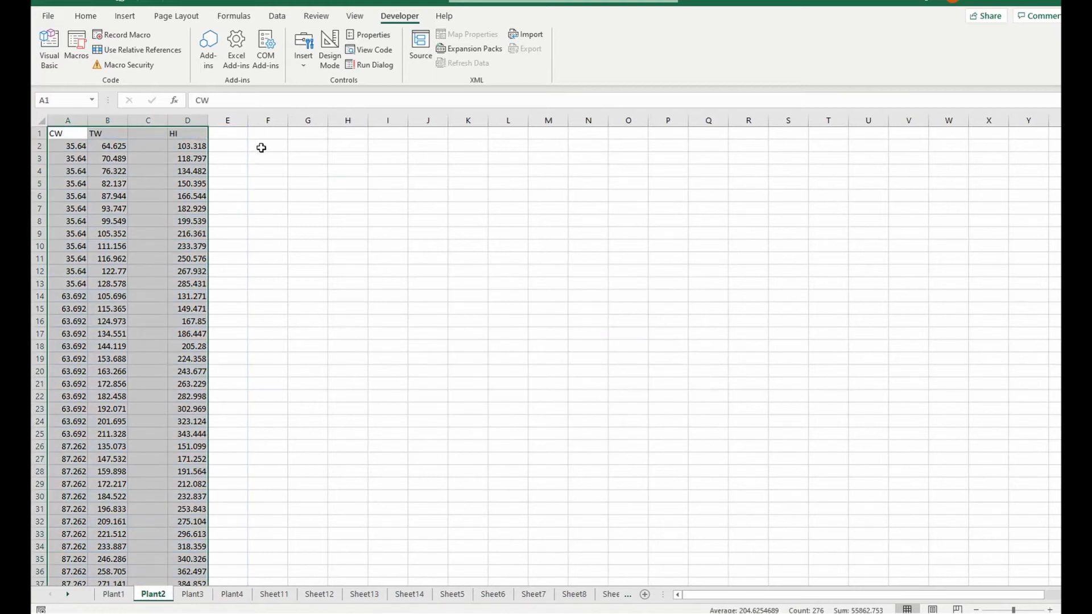
click(277, 149)
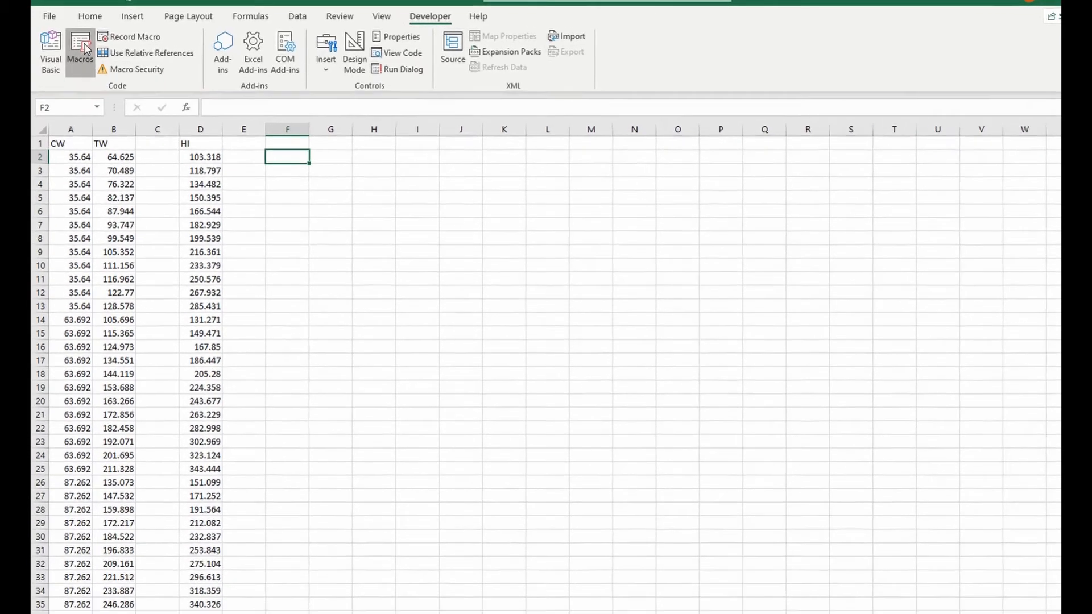
click(85, 48)
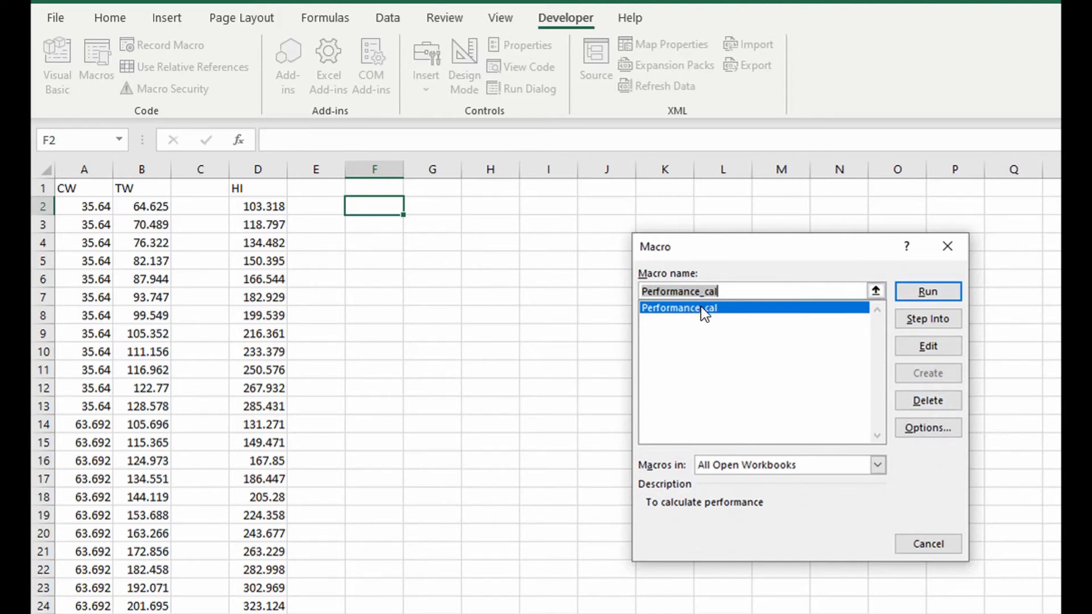
click(927, 291)
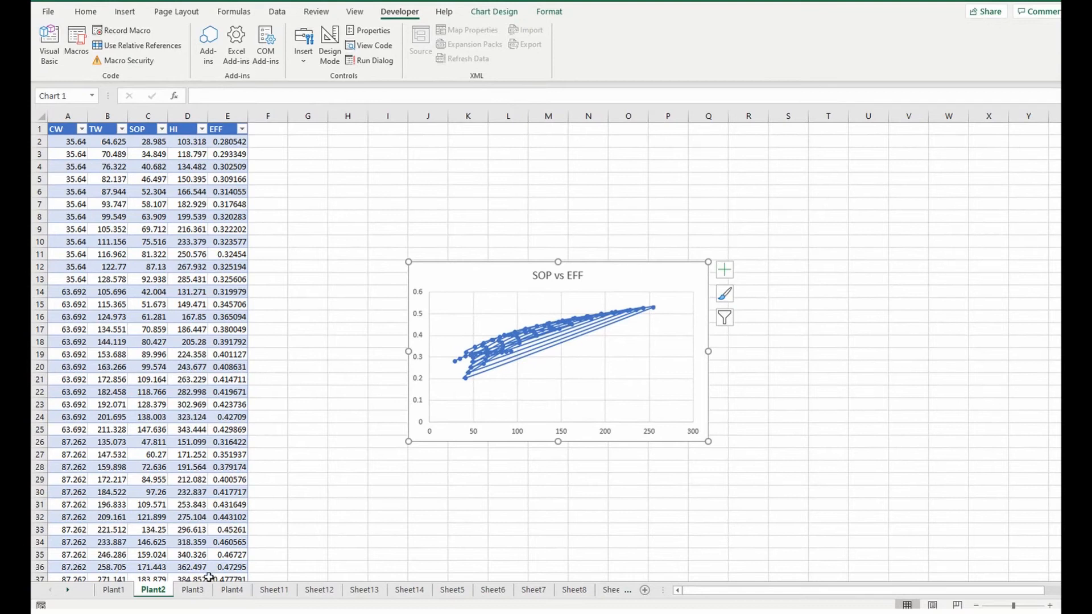
Step: Switch to the Plant3 worksheet and select the empty cell J7
click(193, 590)
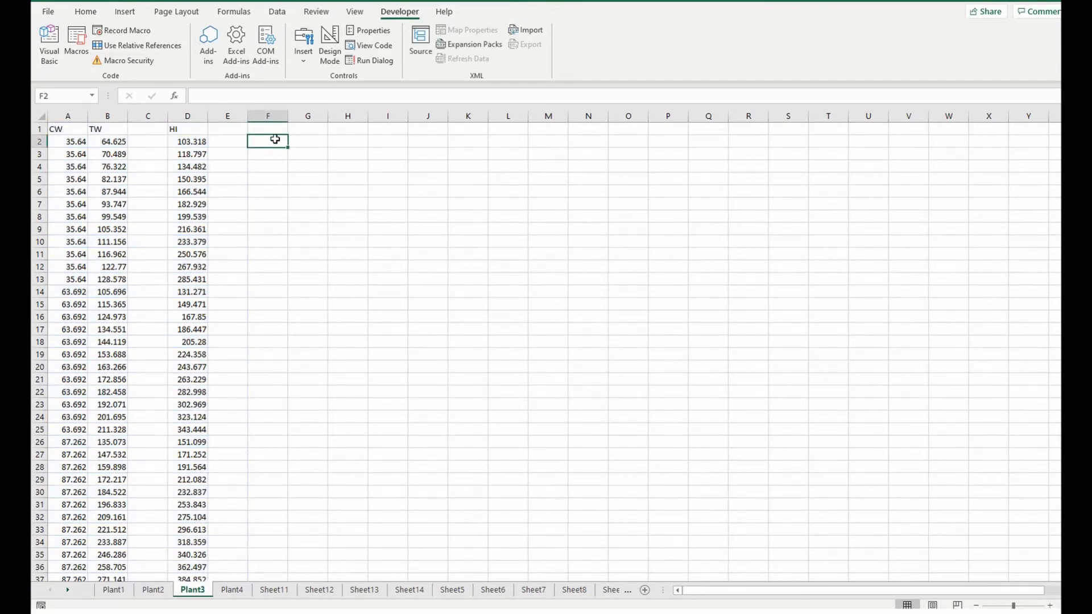
click(427, 203)
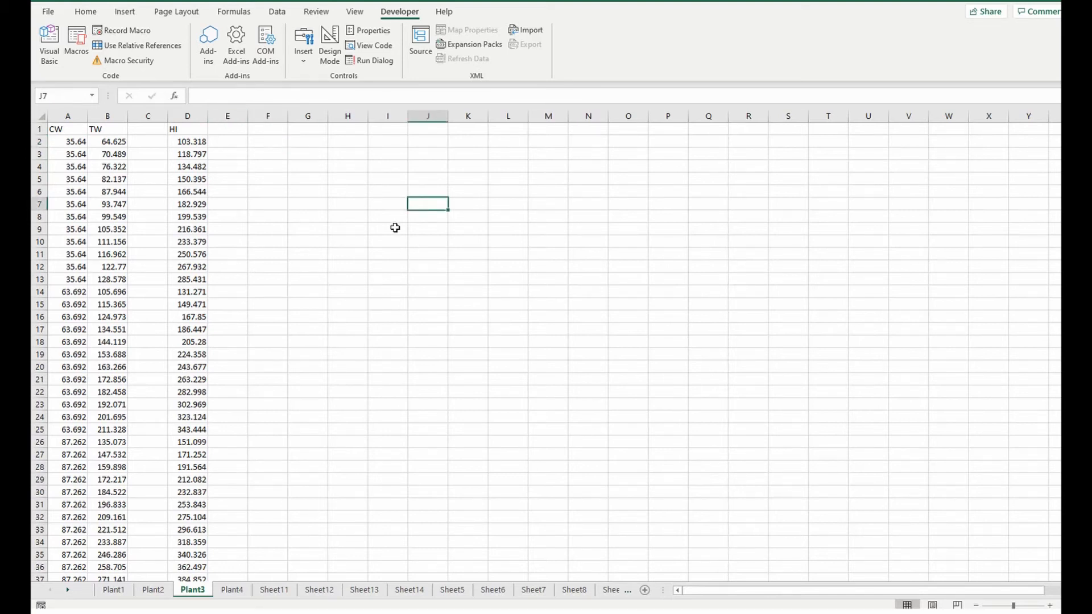
Step: Try out a form control button over about cells I8:K10 with the Performance_cal macro assigned, and delete it again
click(125, 11)
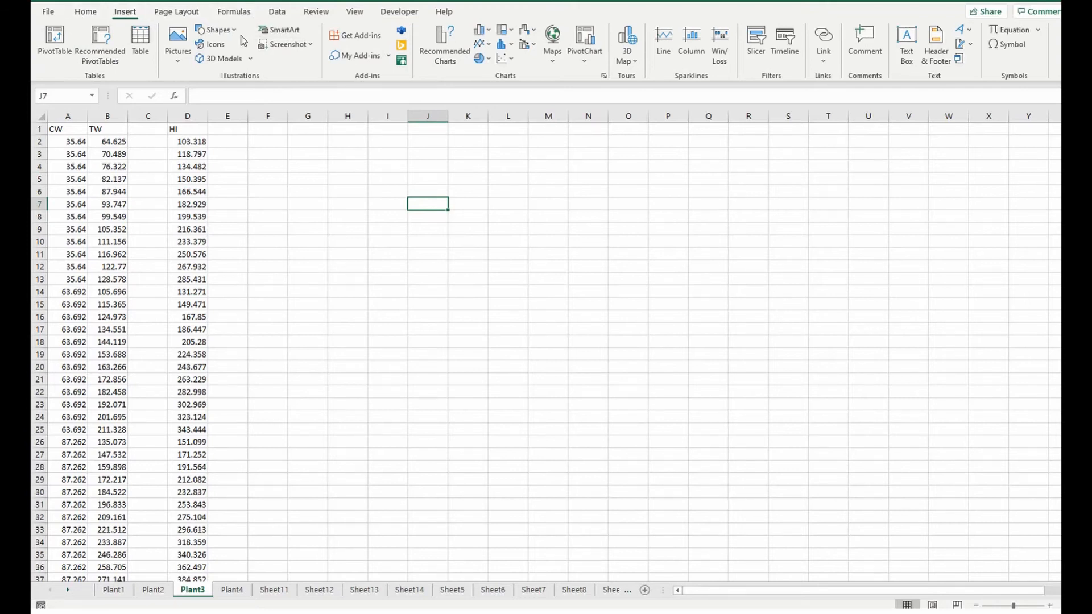
click(406, 12)
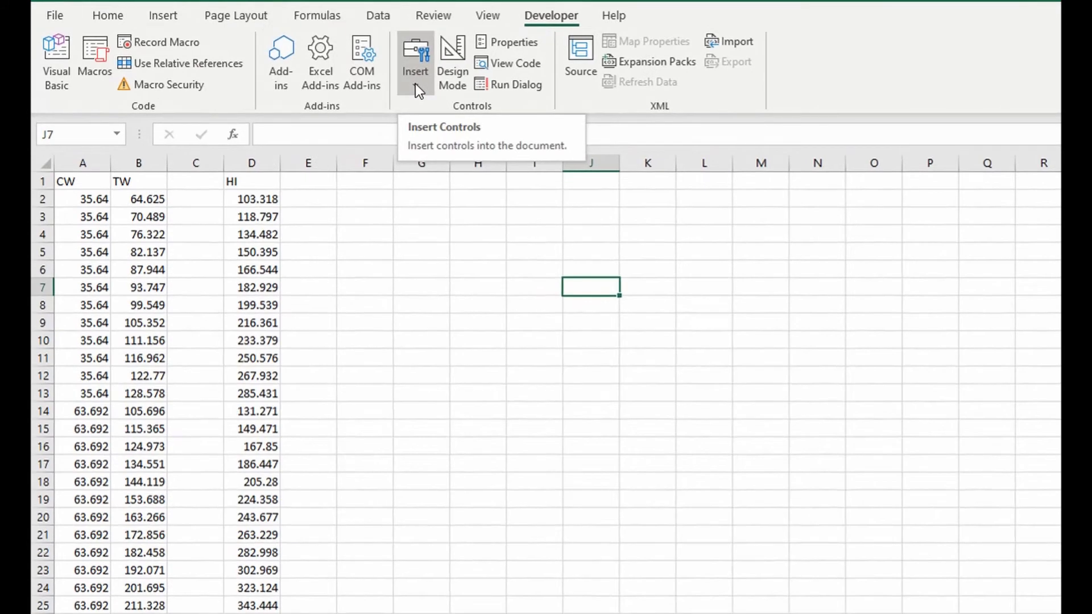
click(415, 84)
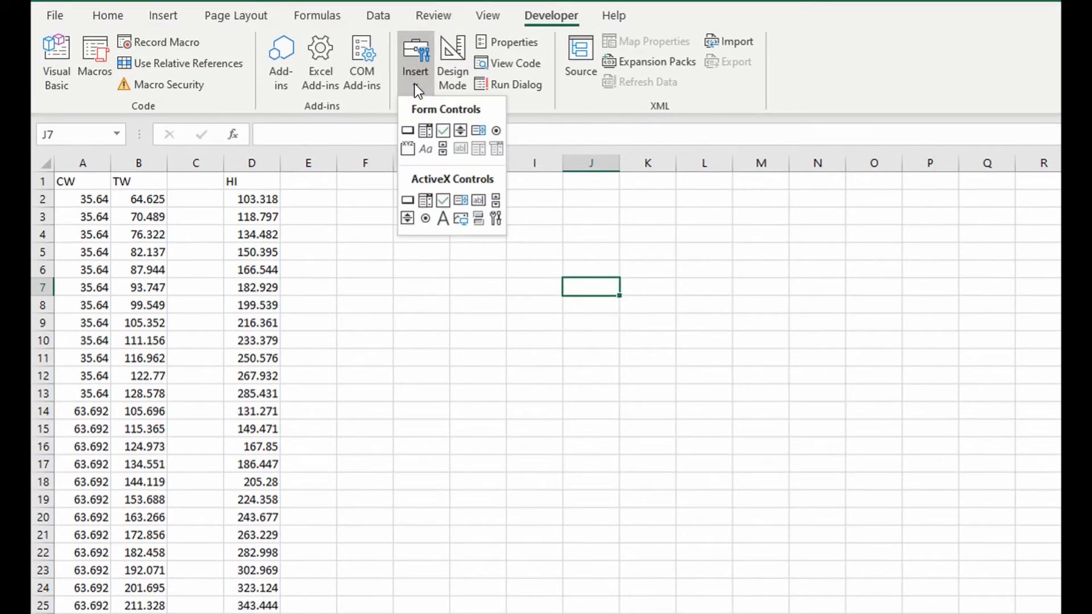
click(409, 131)
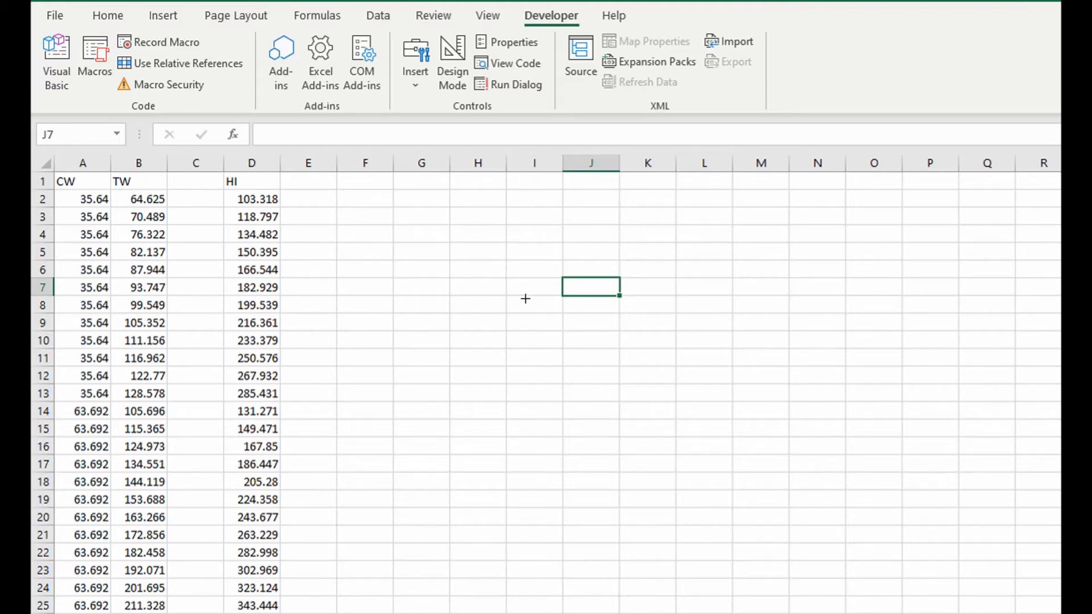
drag(508, 299, 645, 340)
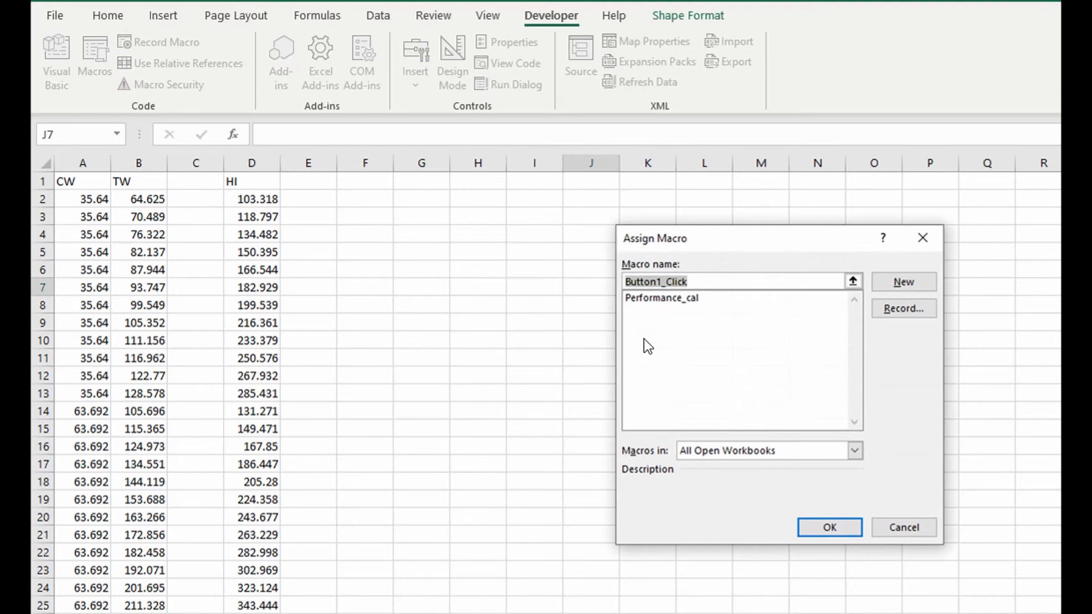
click(681, 300)
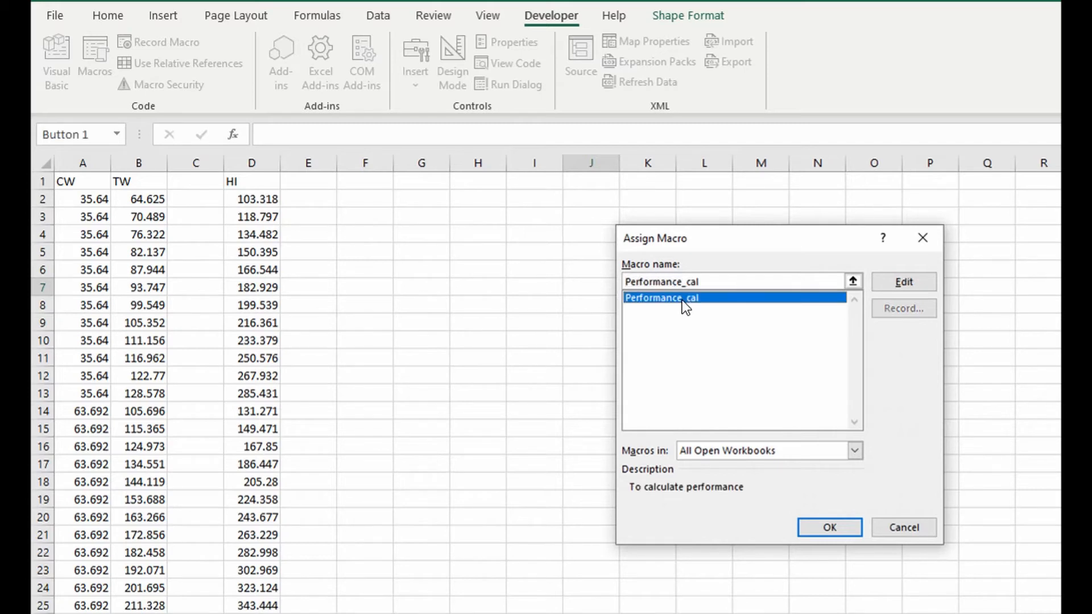
click(836, 534)
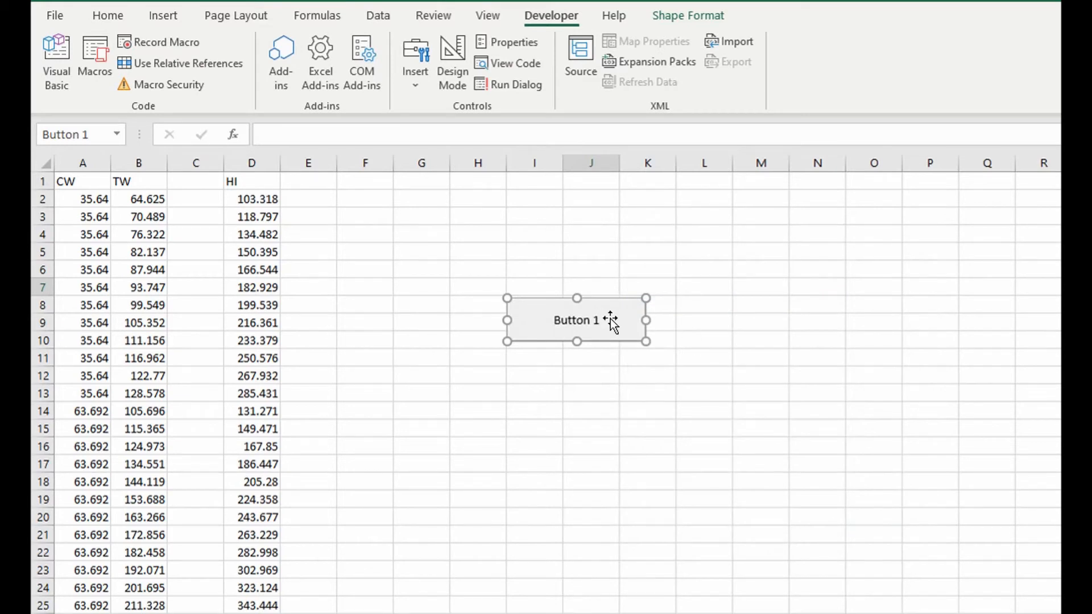
key(Delete)
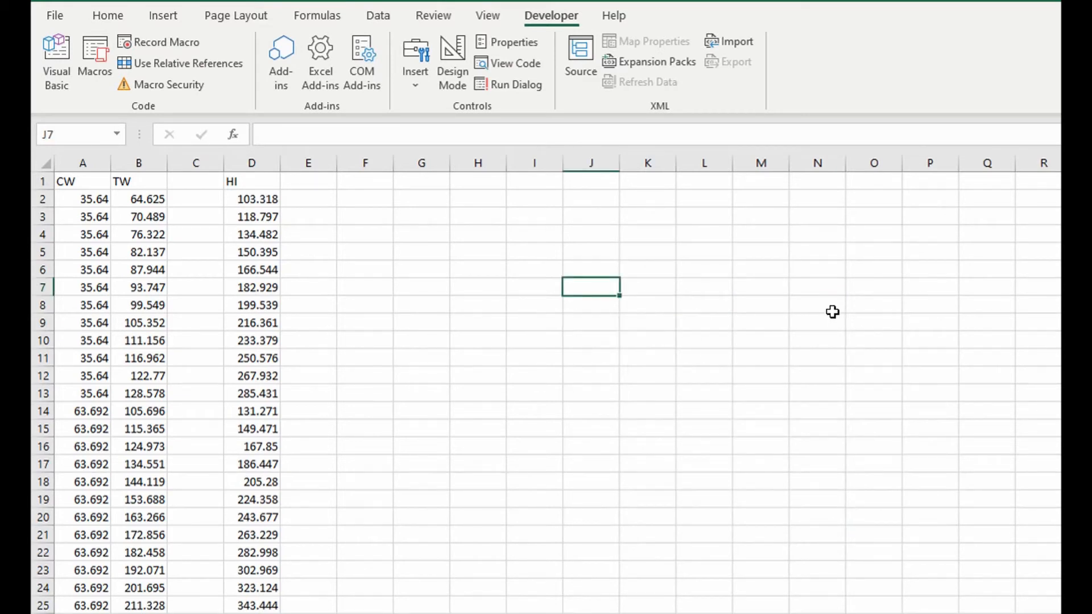
Step: Restore the deleted form control button on the Plant3 sheet and change its label to RUN
key(ctrl+z)
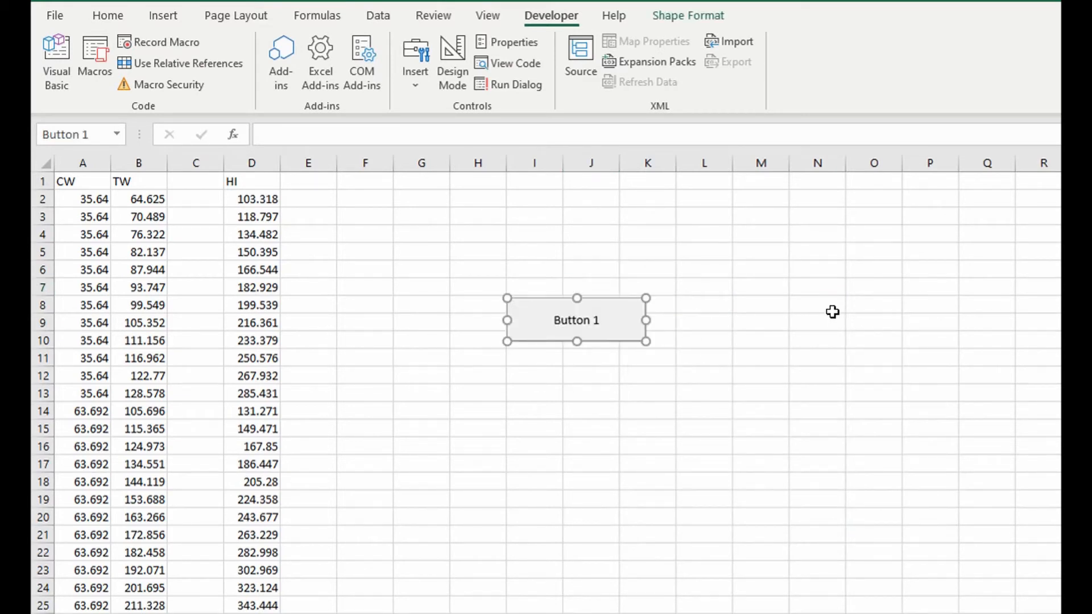
right_click(646, 318)
click(683, 395)
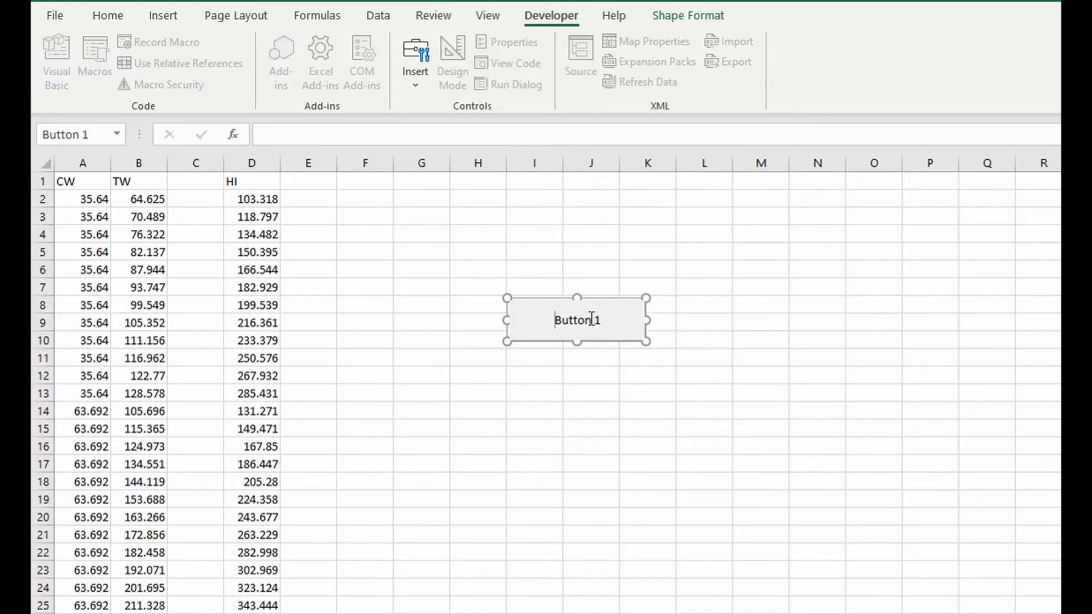
key(Delete)
key(Delete)
key(Delete)
key(Delete)
key(Delete)
key(Delete)
key(Delete)
key(Delete)
text(RUN)
click(704, 310)
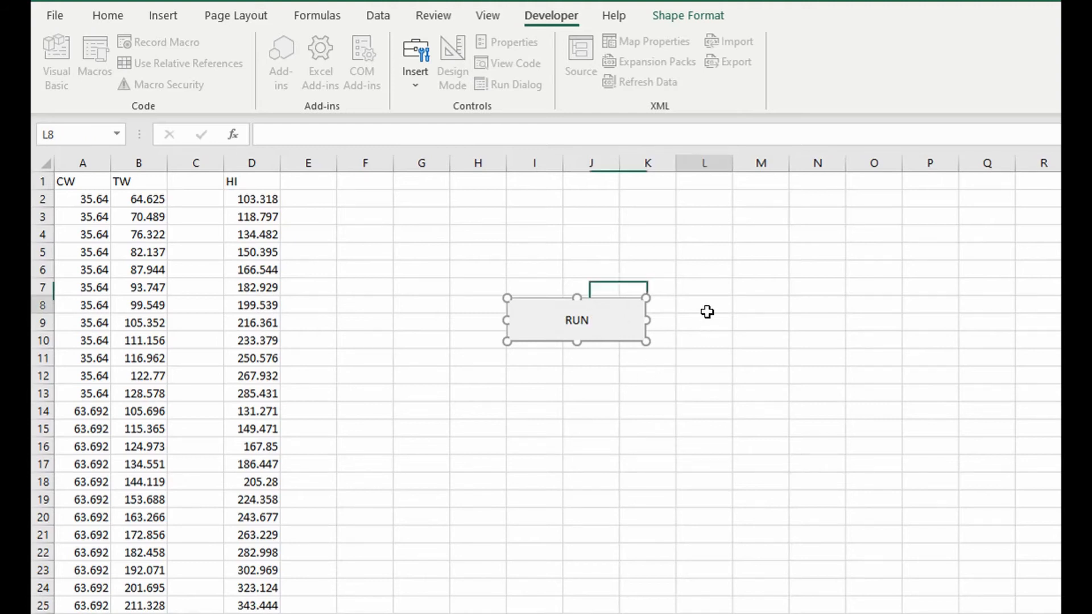
Step: Move the RUN button to about cells I9:L11 and use it to run the assigned macro on the Plant3 sheet
right_click(613, 311)
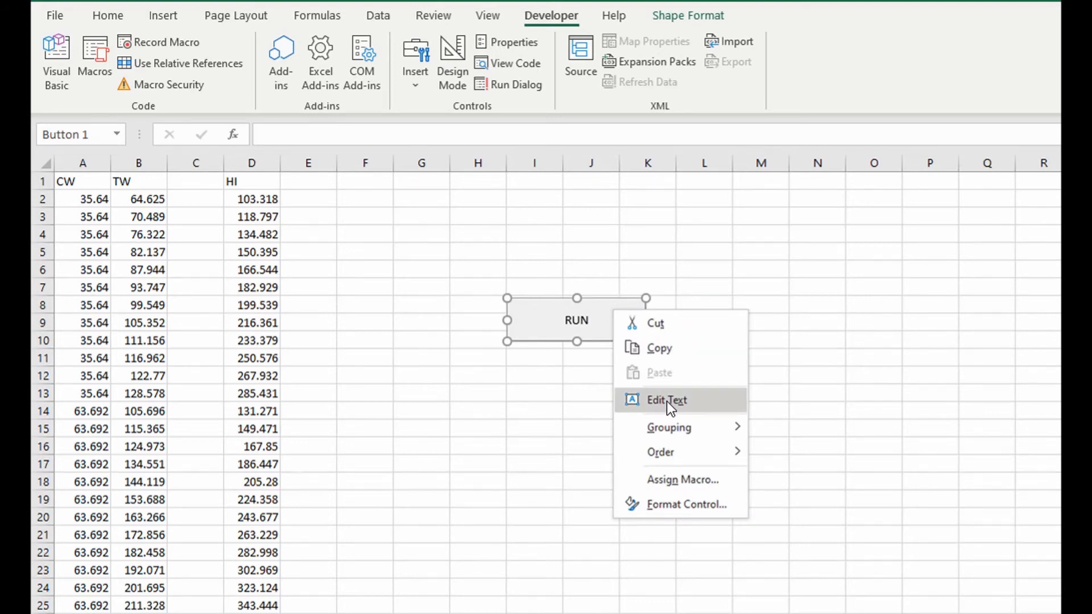
click(565, 329)
drag(590, 326, 631, 346)
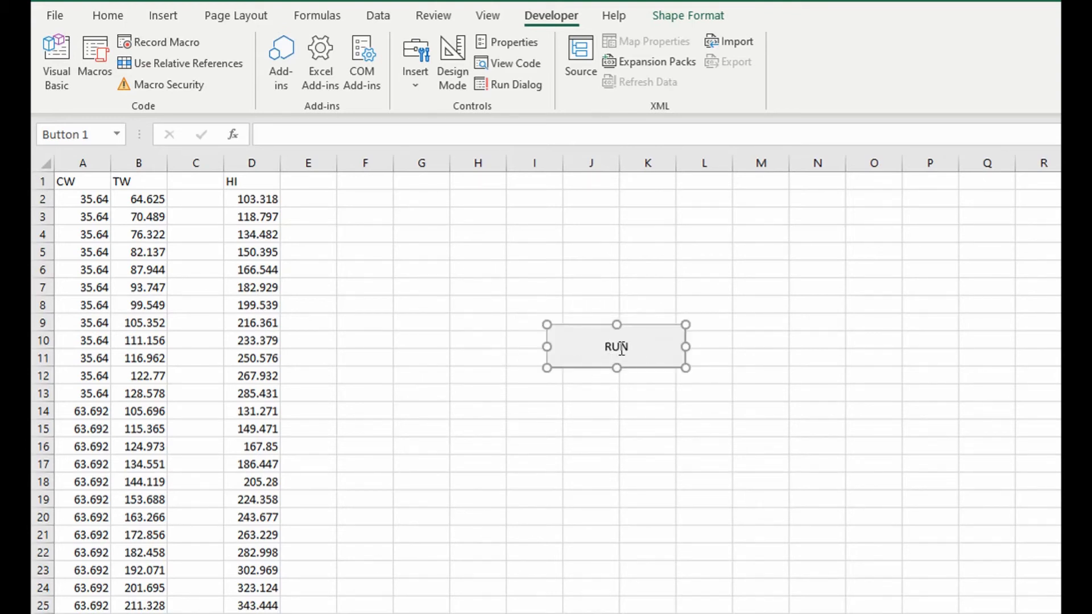
click(625, 347)
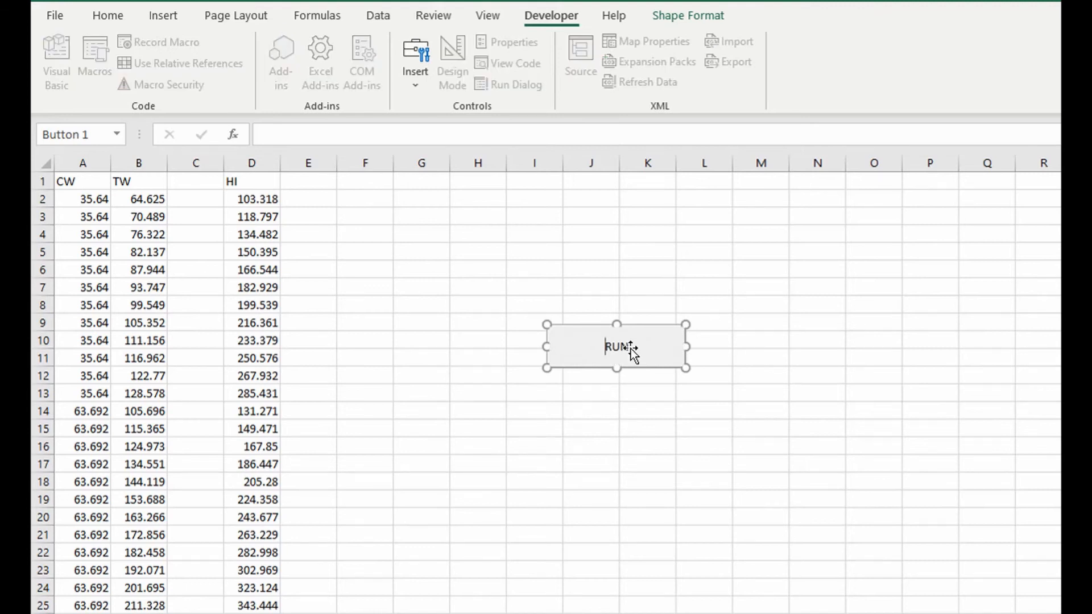
click(635, 396)
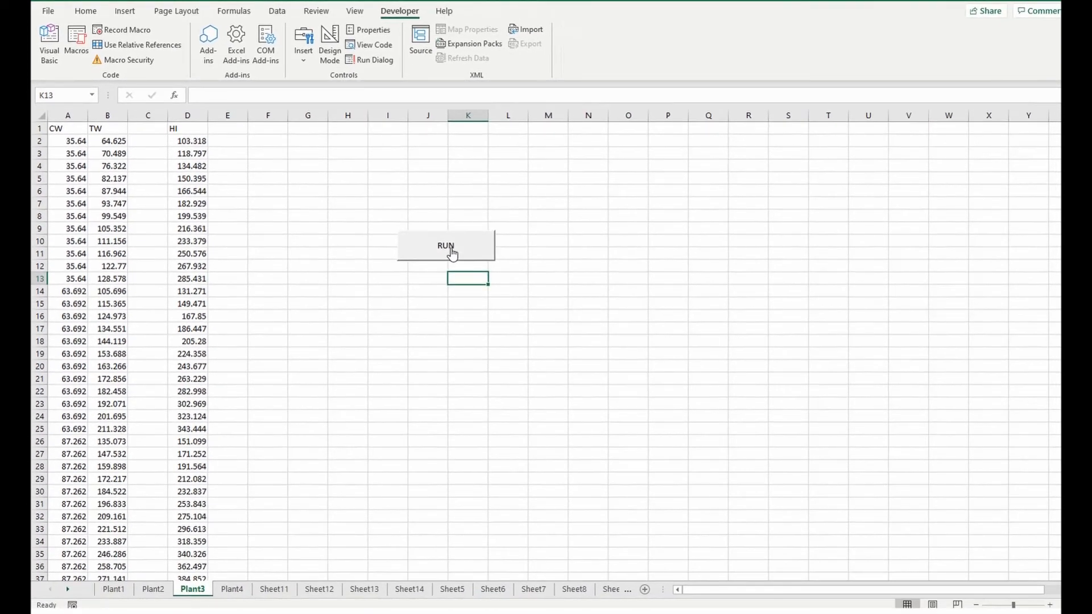
click(452, 253)
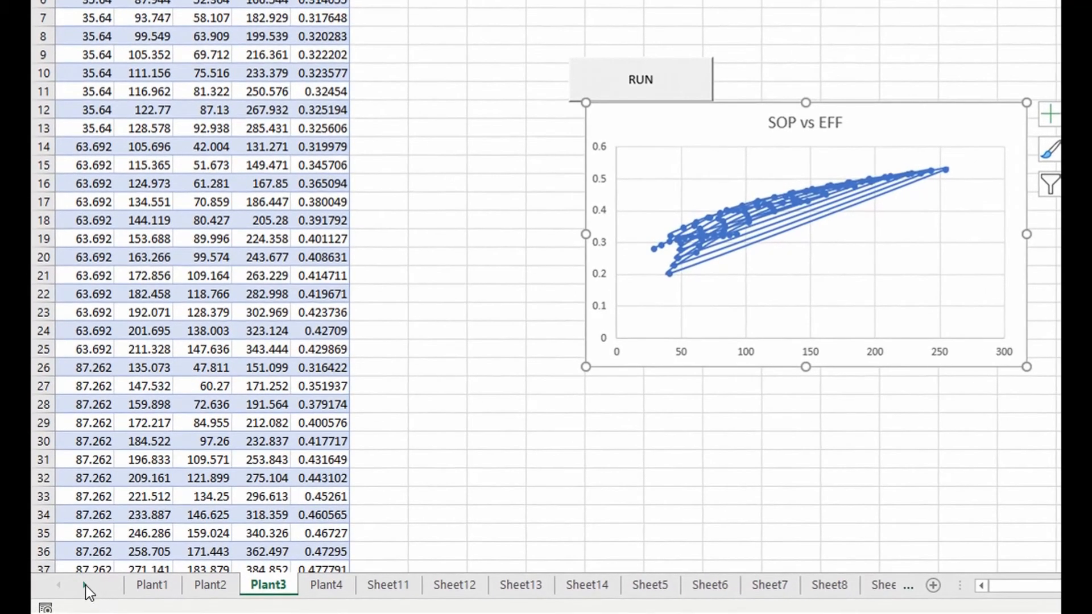
Step: Look through the workbook's worksheet tabs from the Plant sheets to the last sheet and back
click(85, 585)
click(85, 585)
click(84, 584)
click(84, 585)
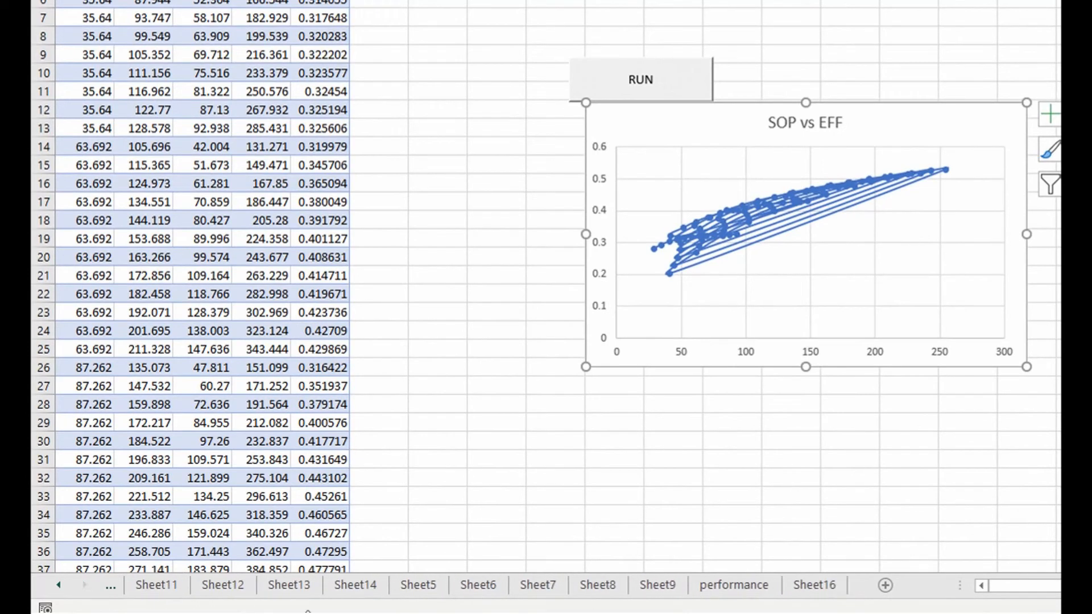
click(56, 582)
click(56, 582)
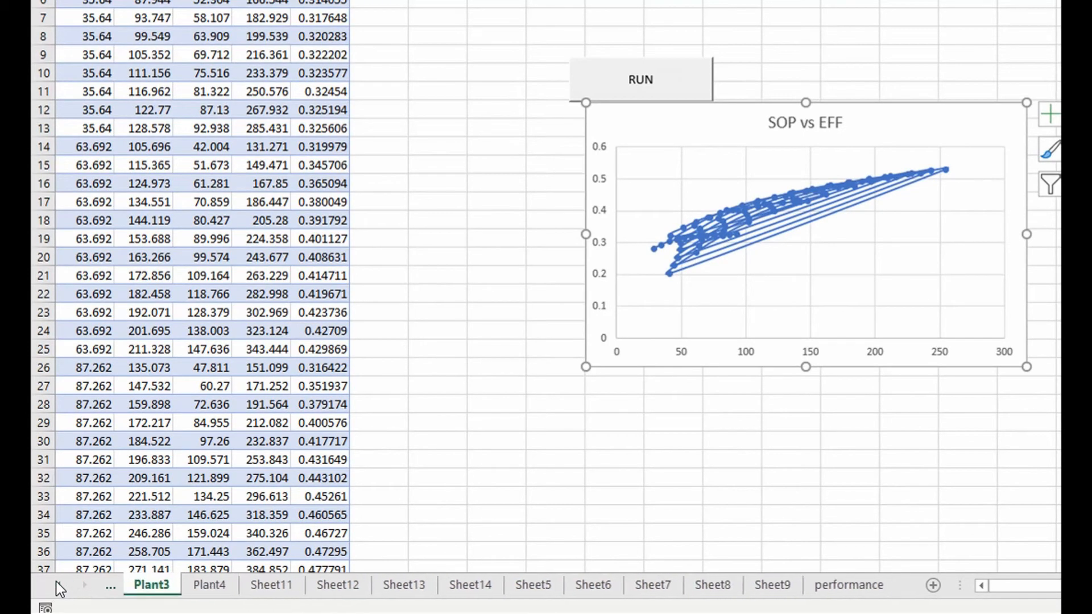
click(56, 582)
click(57, 582)
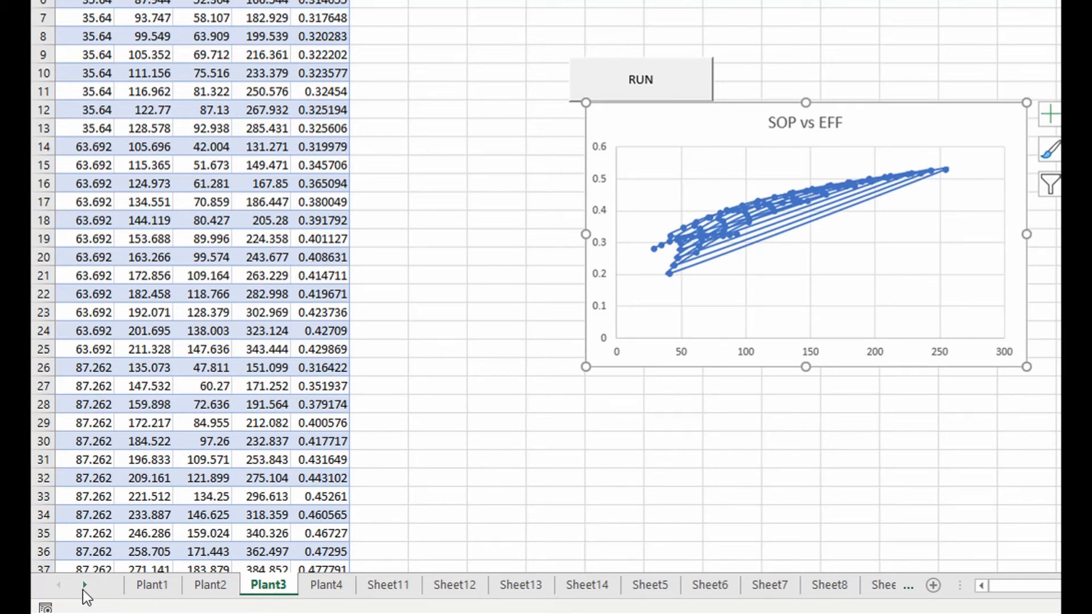
click(84, 586)
click(84, 586)
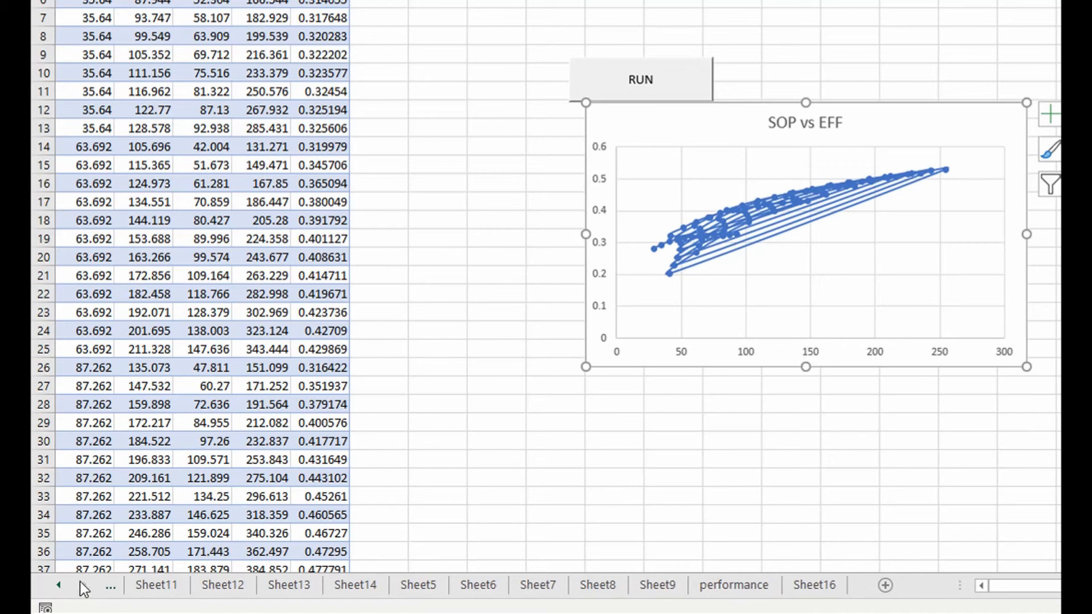
click(57, 585)
click(57, 585)
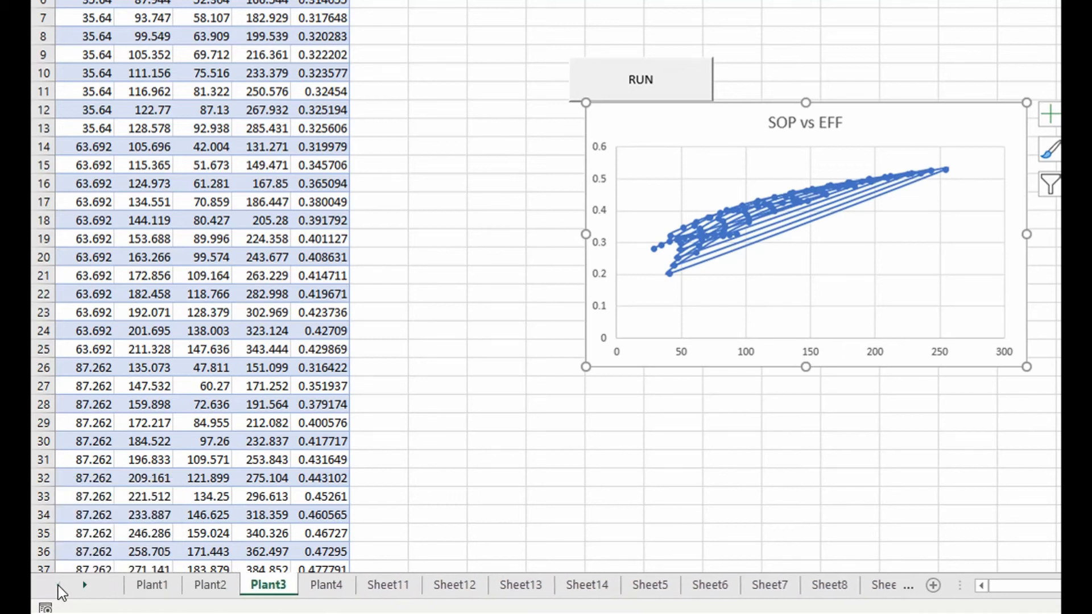
Step: Switch to the Plant1 worksheet and set up a new macro recording named Switch_Table
click(153, 586)
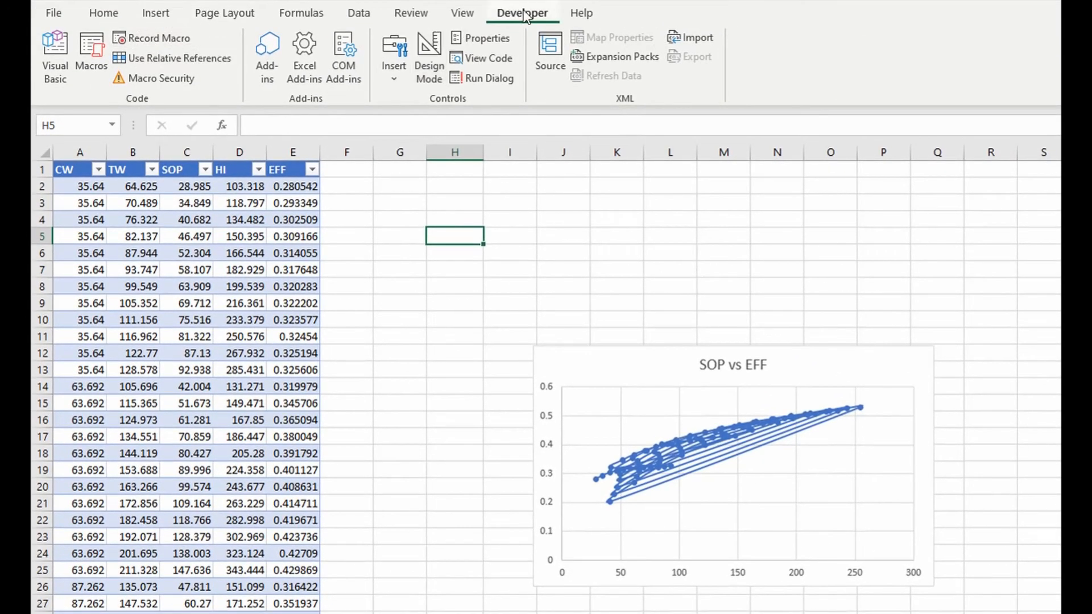
click(160, 40)
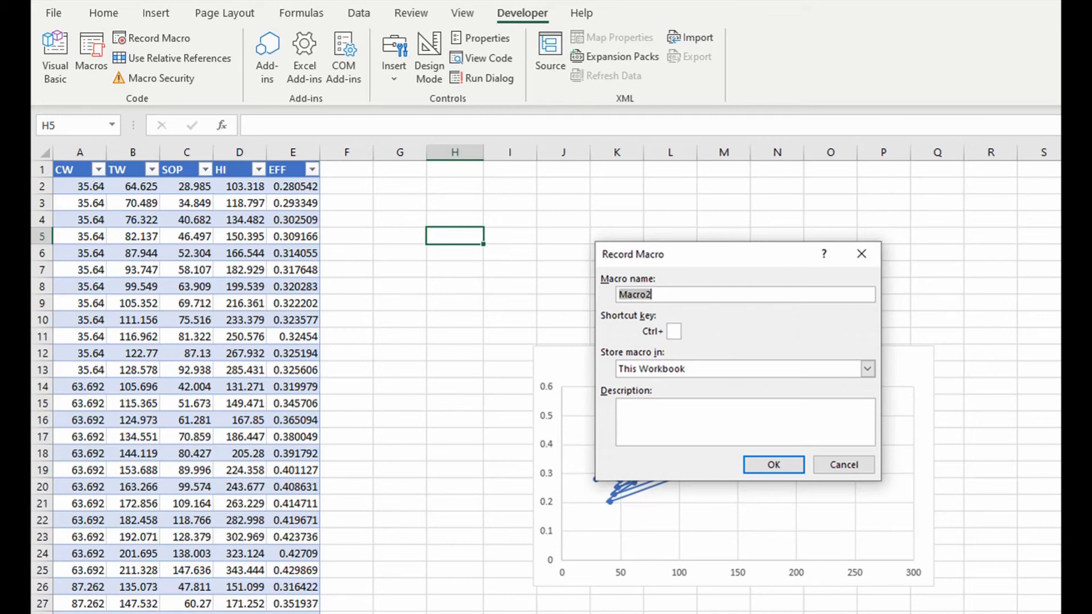
text(Siw)
text(t)
key(BackSpace)
key(BackSpace)
key(BackSpace)
text(witch_Table)
Step: Describe the macro as "To switch between sheet1 and performance sheet" and start recording, stored in This Workbook
click(682, 415)
text(T)
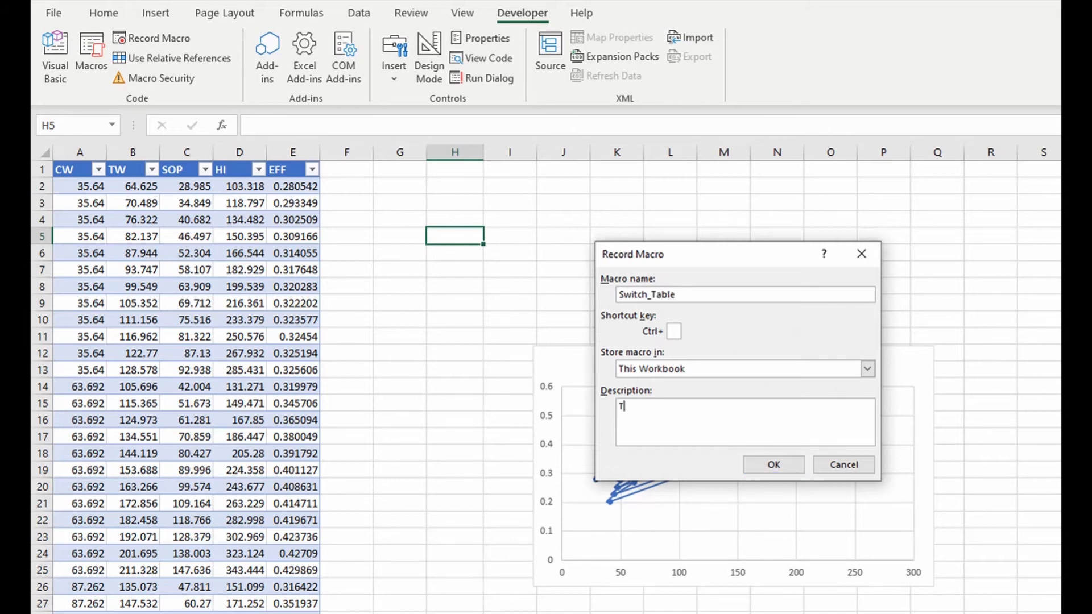
text(o switch between shee)
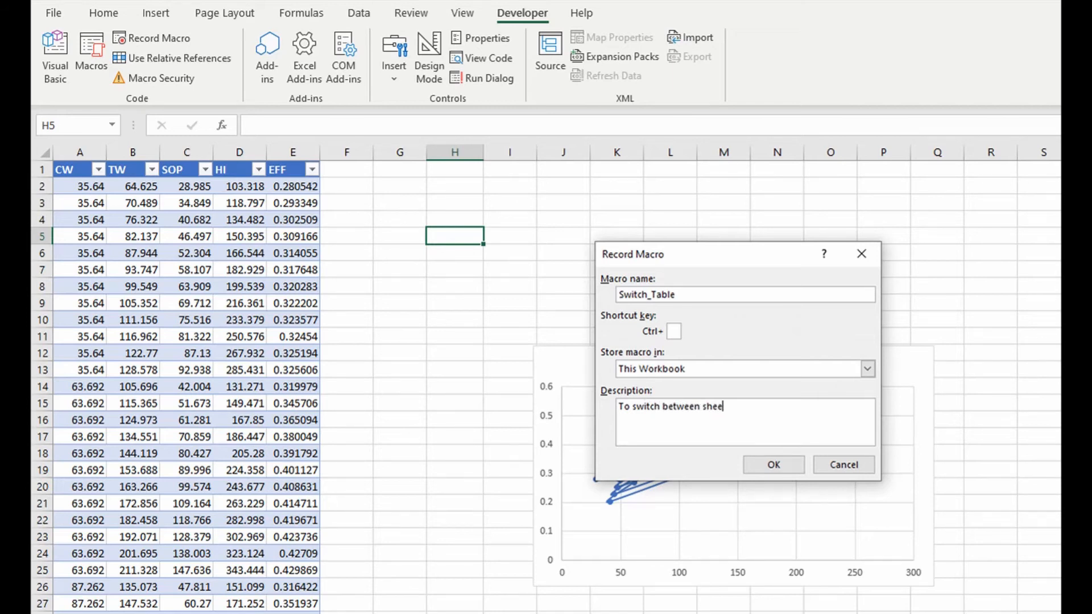
text(t 1)
text(1)
key(BackSpace)
key(BackSpace)
text(1 and per)
text(fro)
text(ormance)
text( sheet)
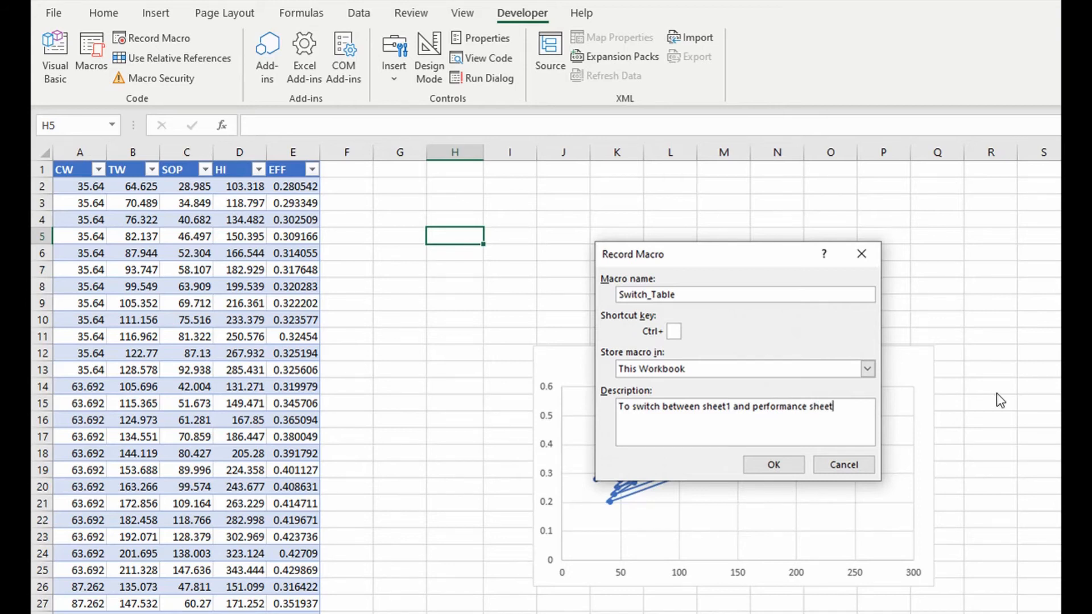
click(772, 462)
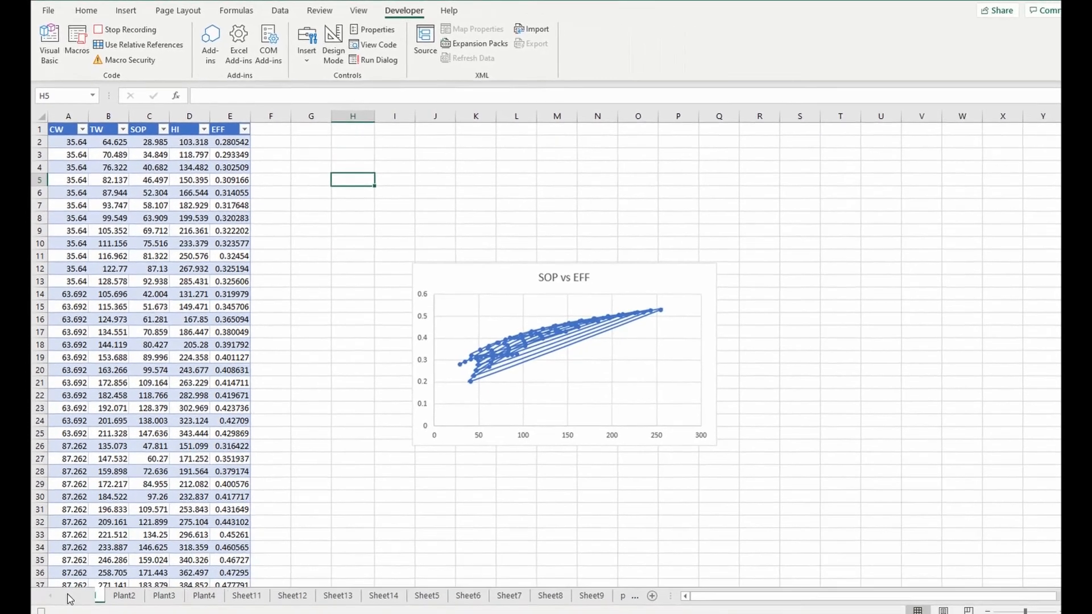
Step: Record switching from Plant1 to the performance worksheet and stop the macro recording
click(69, 596)
click(68, 596)
click(69, 596)
click(514, 596)
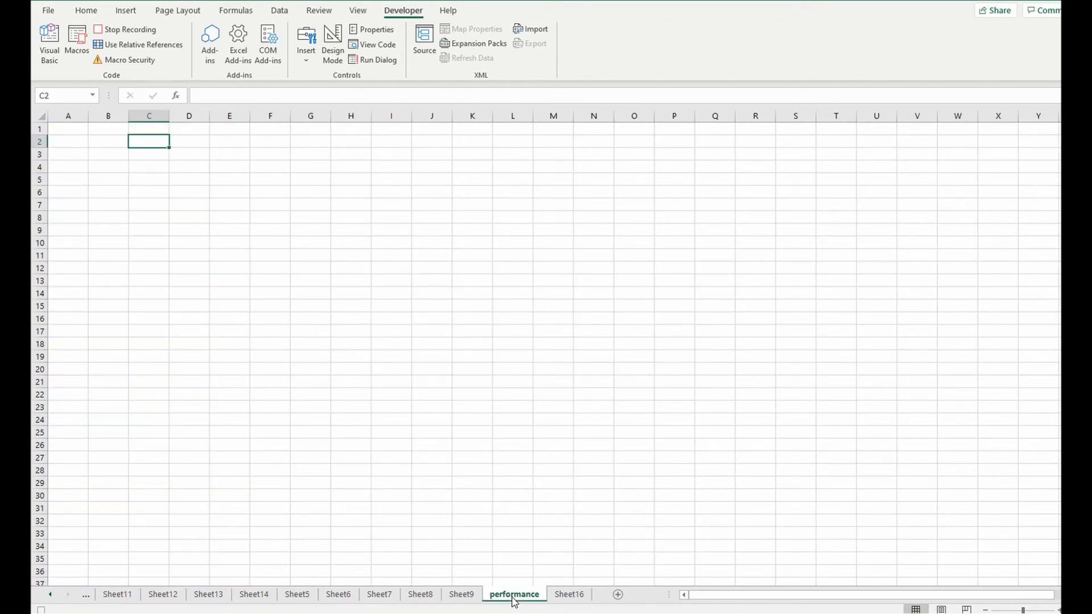
click(129, 34)
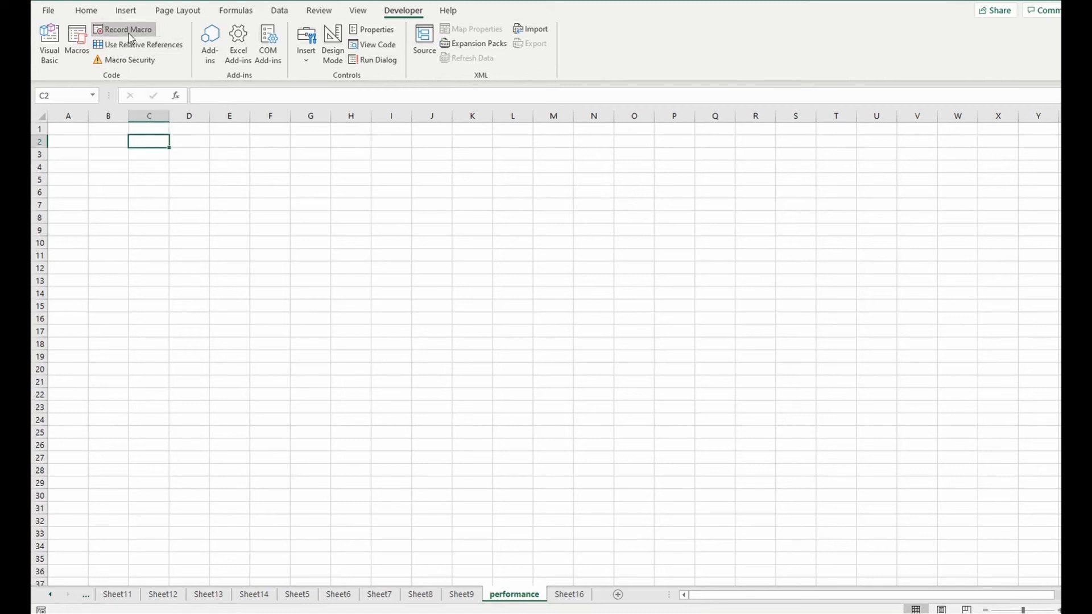
Step: Return to the Plant1 worksheet with cell M5 selected and check the list of recorded macros
click(50, 595)
click(51, 595)
click(51, 594)
click(114, 595)
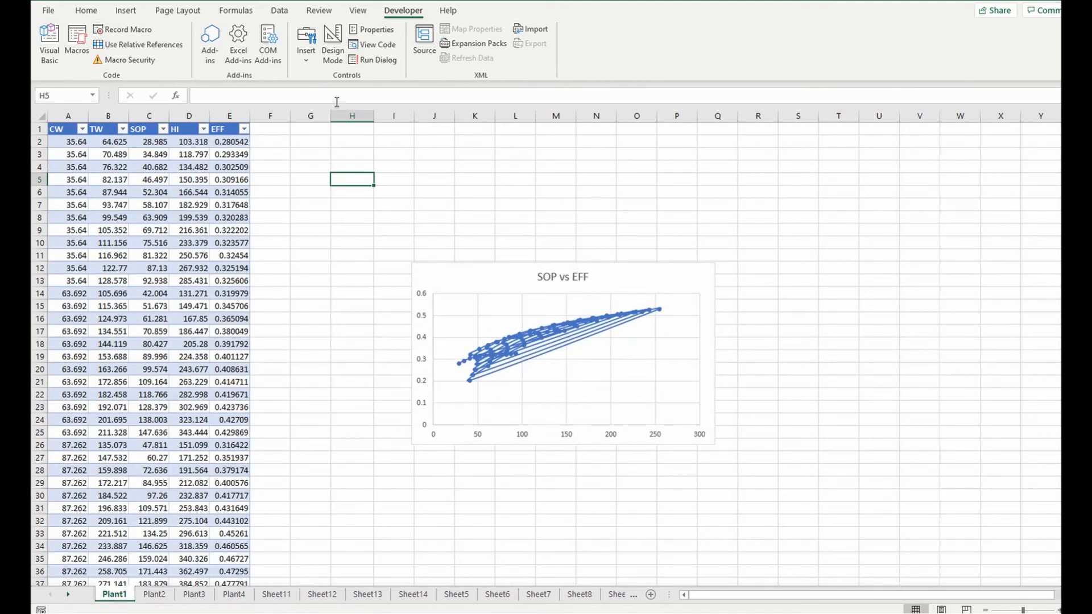
click(569, 180)
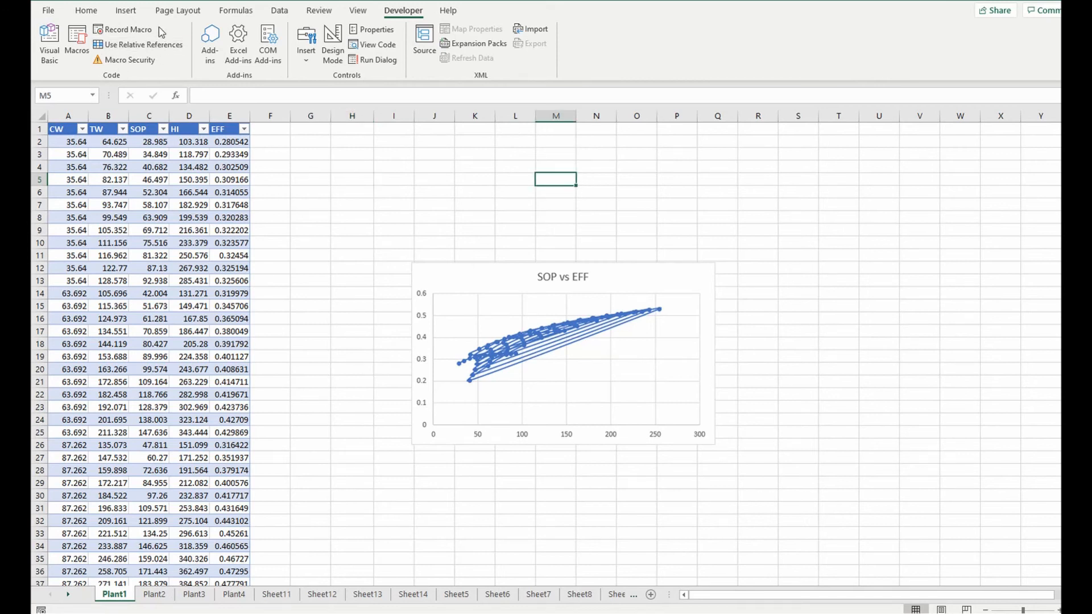
click(77, 45)
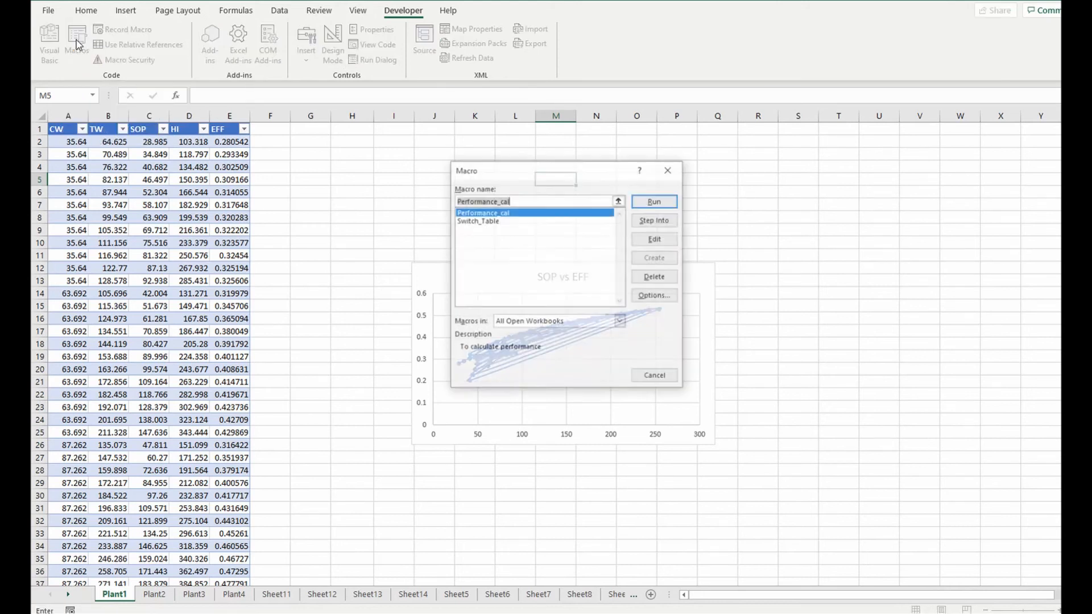
click(670, 171)
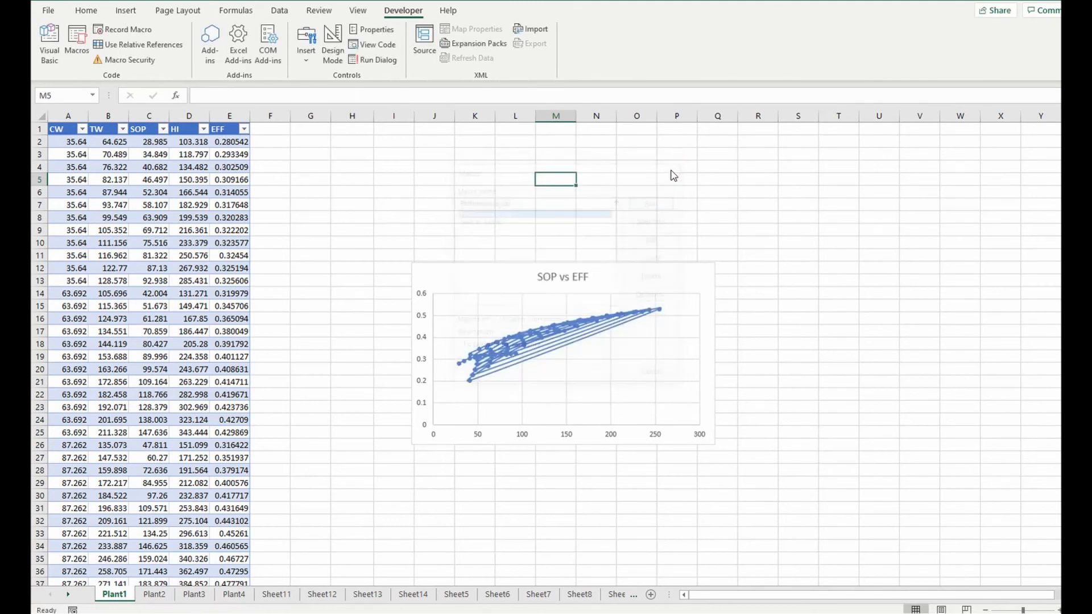
Step: Draw a form control button over about cells O4:Q6 on Plant1 and assign the Switch_Table macro to it
click(307, 63)
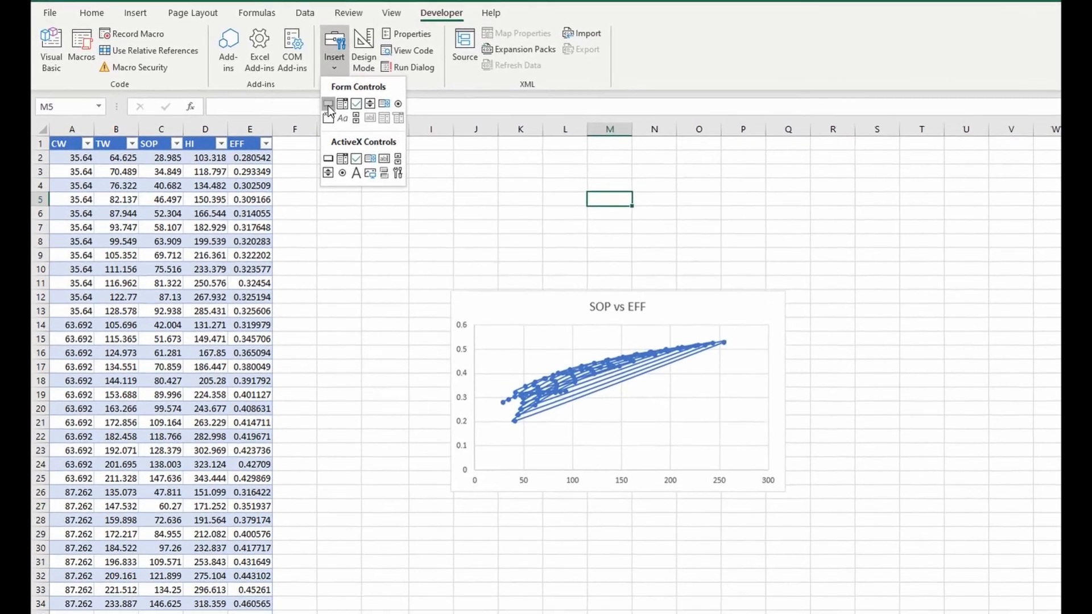
click(300, 93)
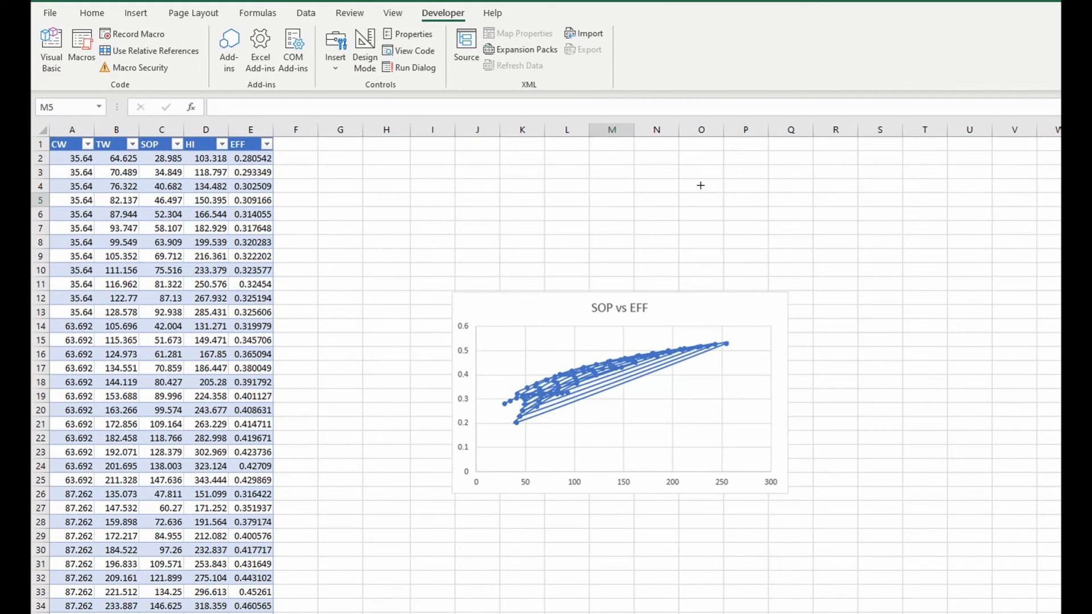
drag(702, 185, 808, 220)
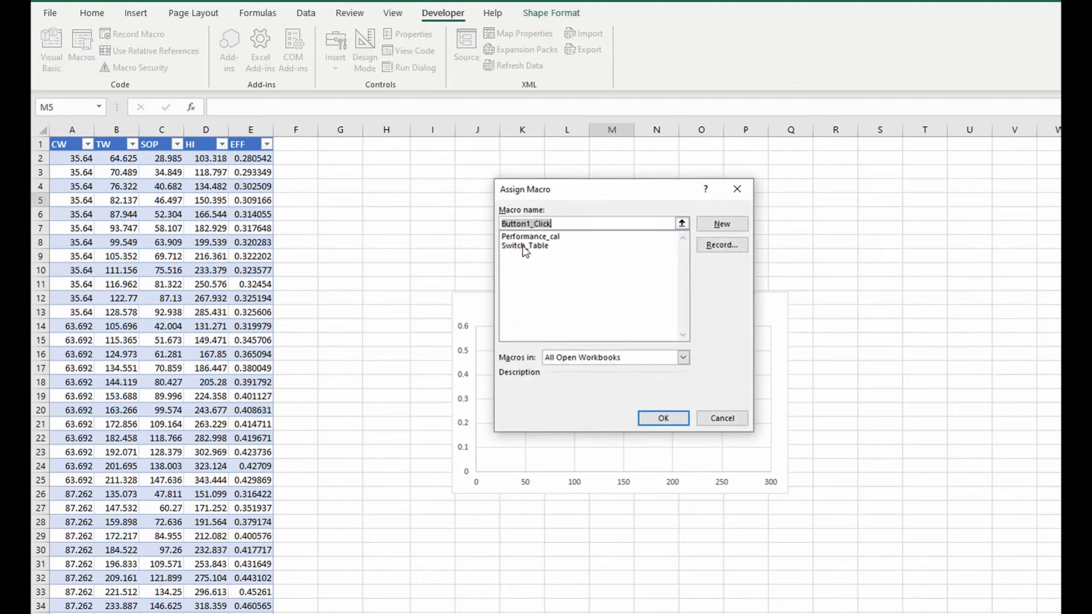
click(527, 246)
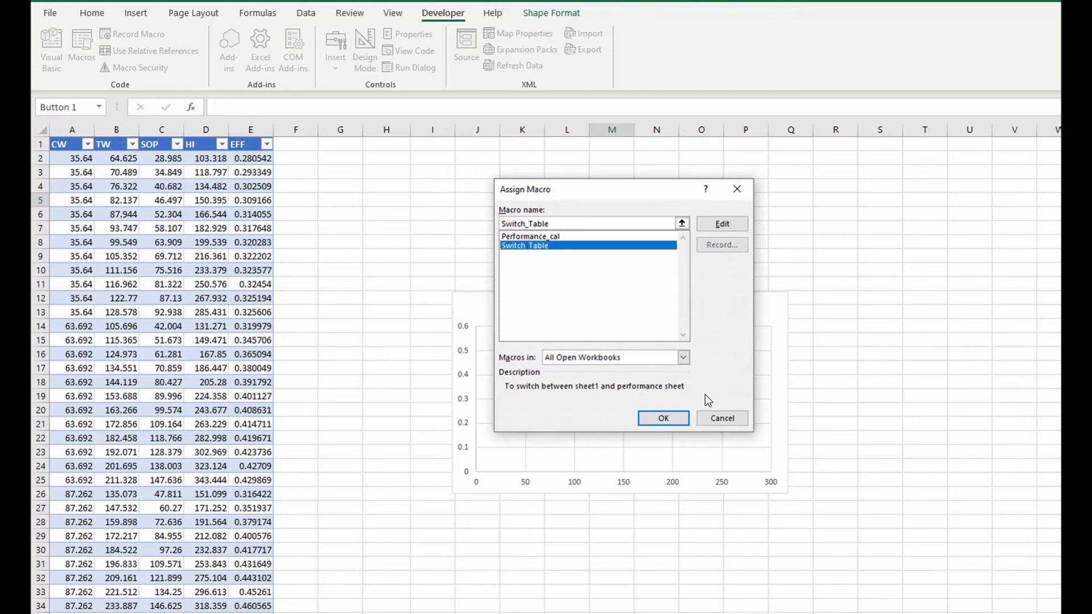
click(664, 419)
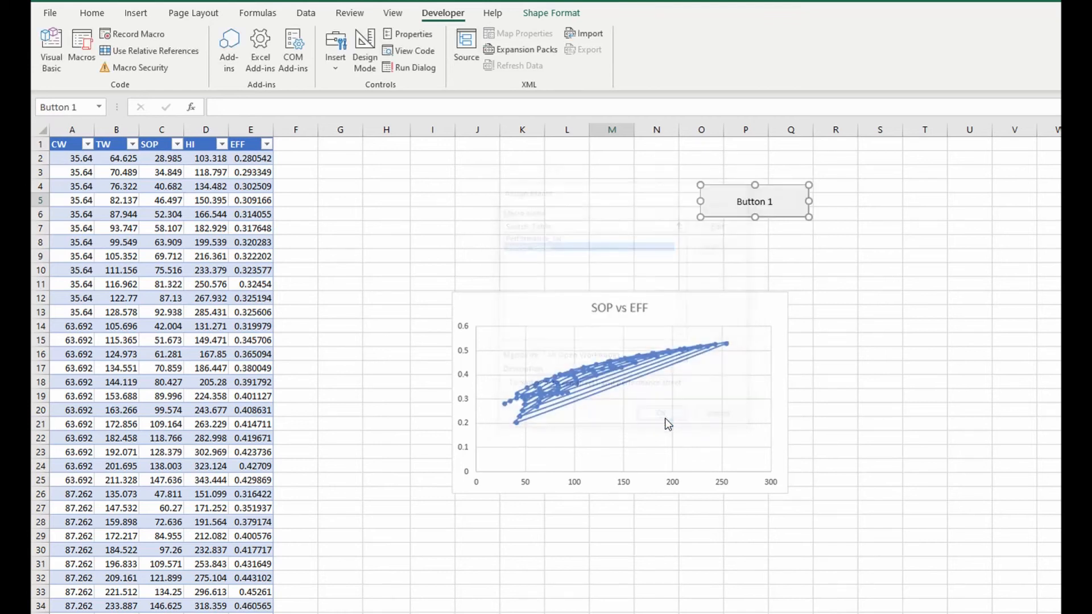
Step: Label the new button "Switch to performance sheet" and enlarge it to about cells O4:R7
click(776, 201)
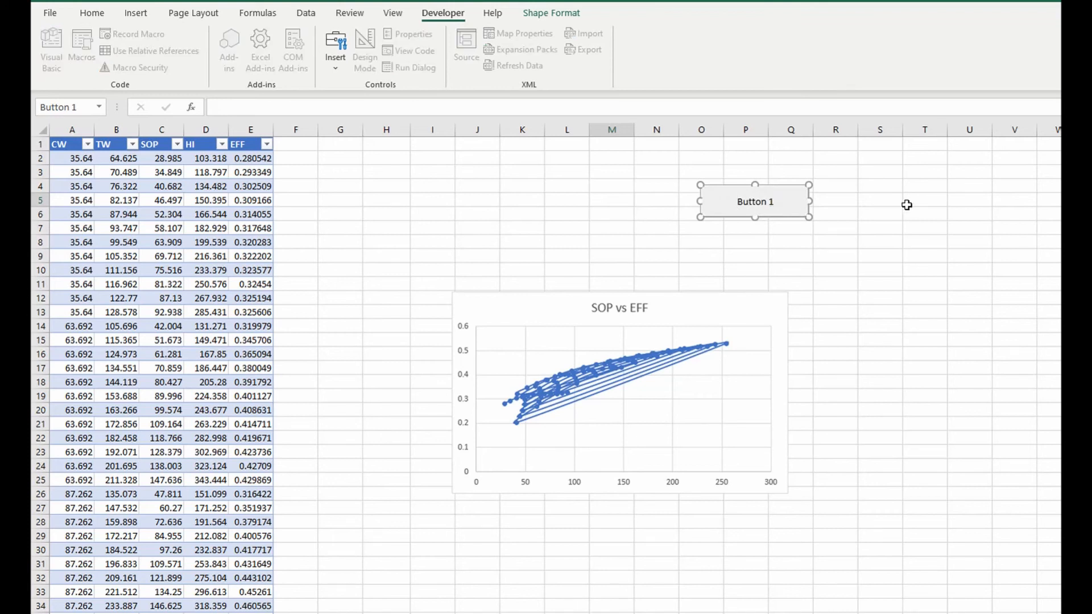
key(Right)
key(Right)
key(Right)
key(Right)
key(Right)
key(BackSpace)
key(BackSpace)
key(BackSpace)
key(BackSpace)
key(BackSpace)
key(BackSpace)
key(BackSpace)
key(BackSpace)
text(Switch to performance sheet)
drag(808, 217, 845, 237)
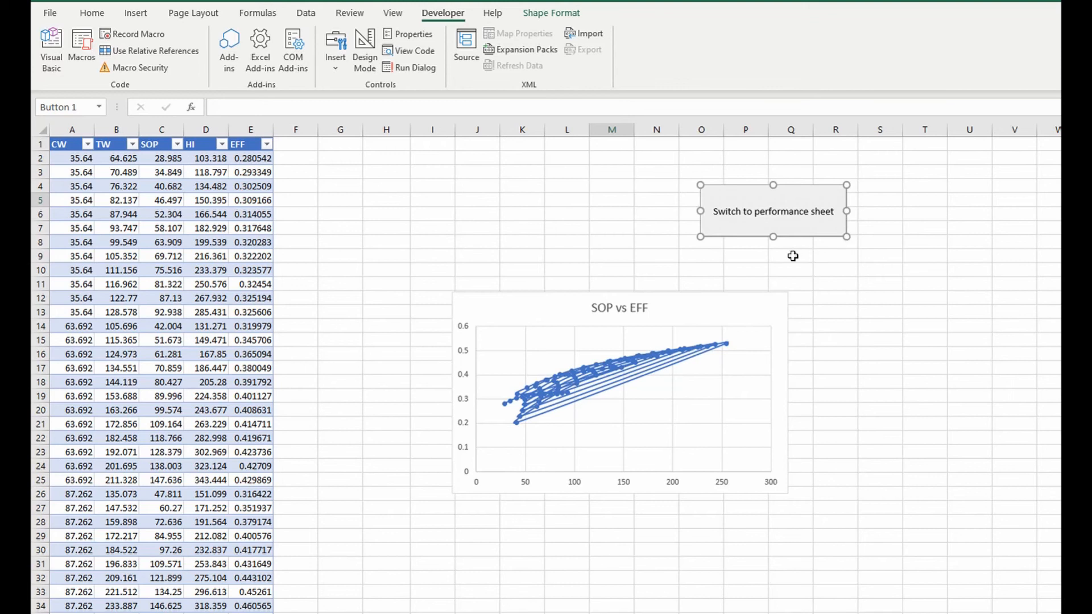
click(791, 268)
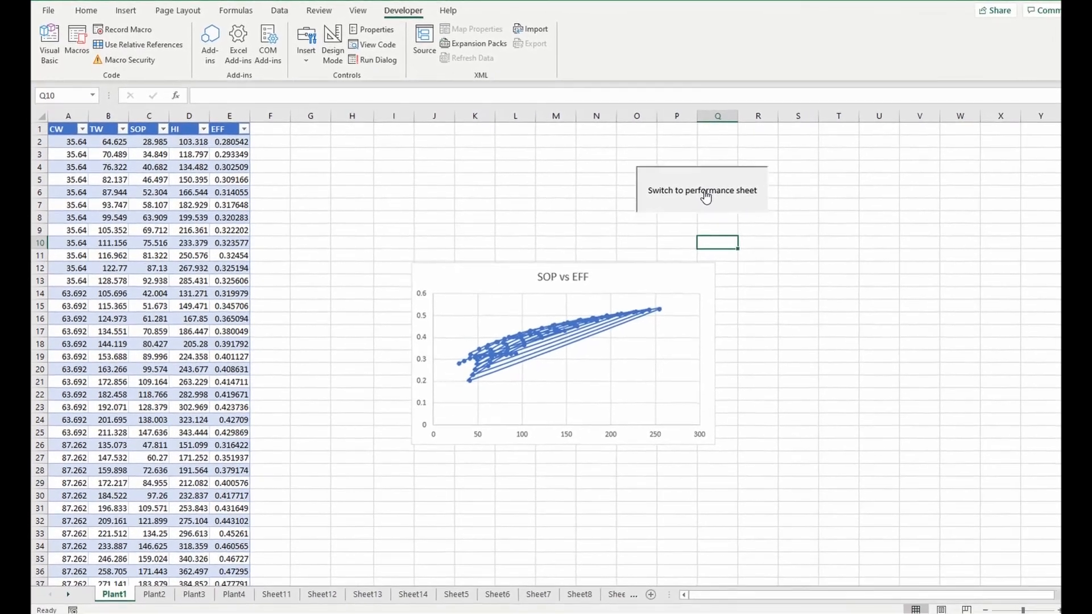
Step: Test the "Switch to performance sheet" button and return to the Plant1 worksheet
click(728, 202)
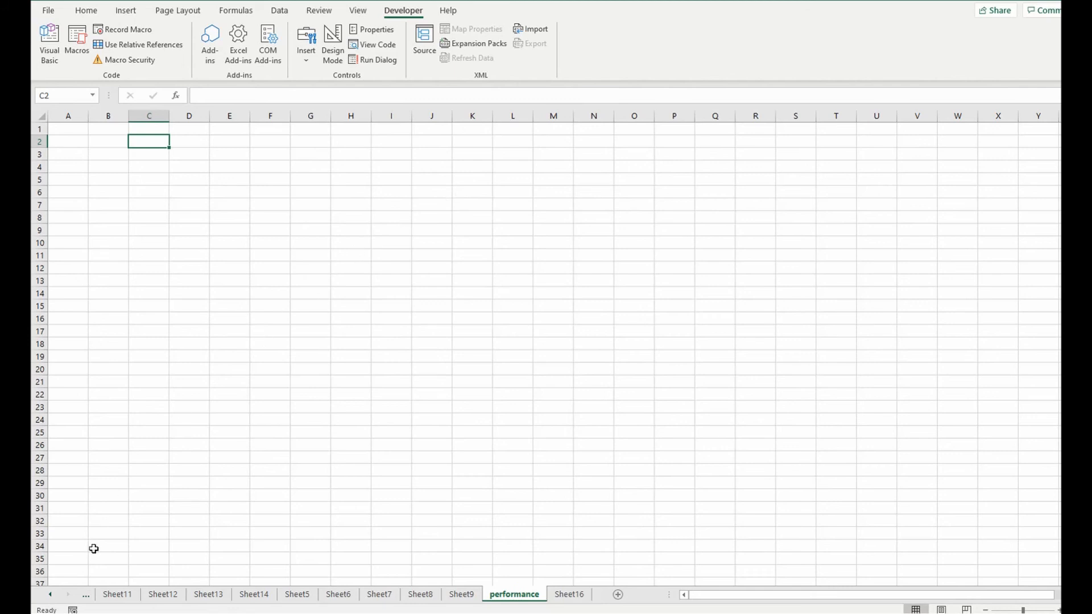
ctrl+click(51, 595)
click(115, 595)
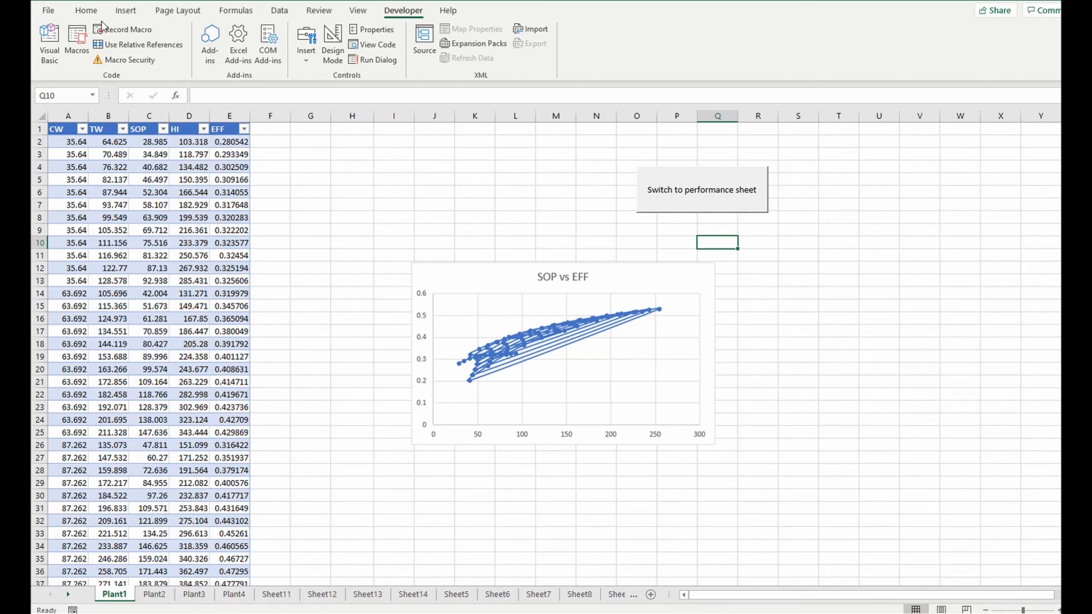
Step: Open the Performance_cal macro's code for editing in the Visual Basic editor and look through the recorded code
click(77, 44)
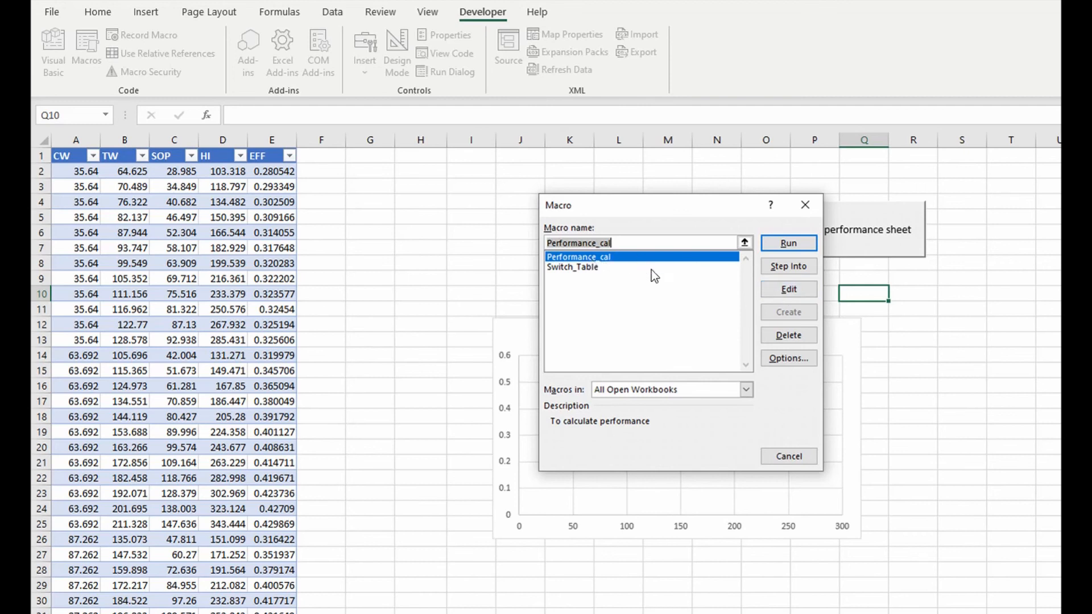
key(Return)
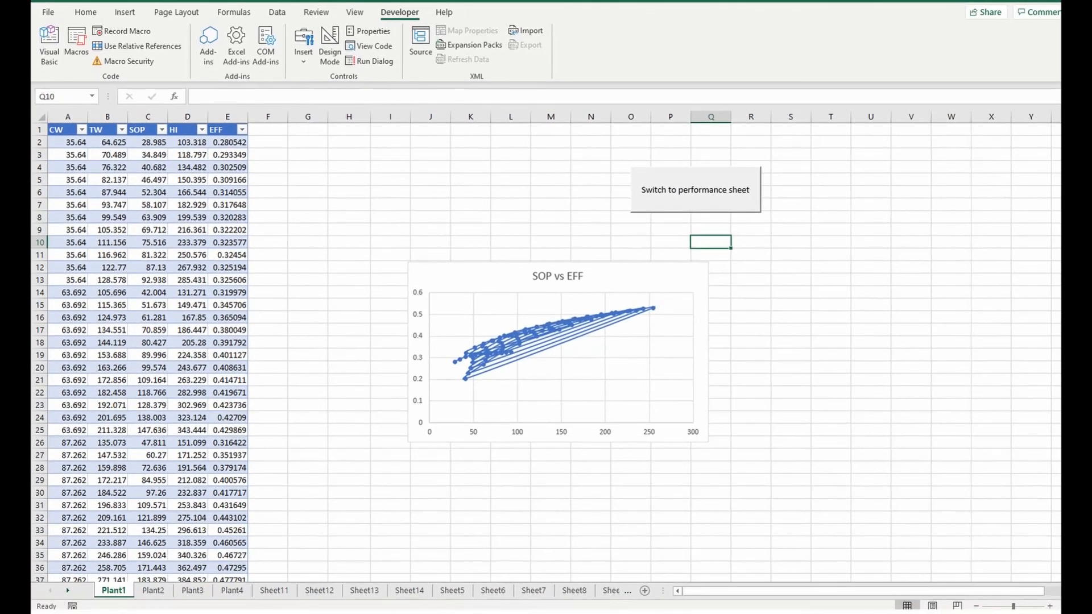
drag(1061, 85, 609, 24)
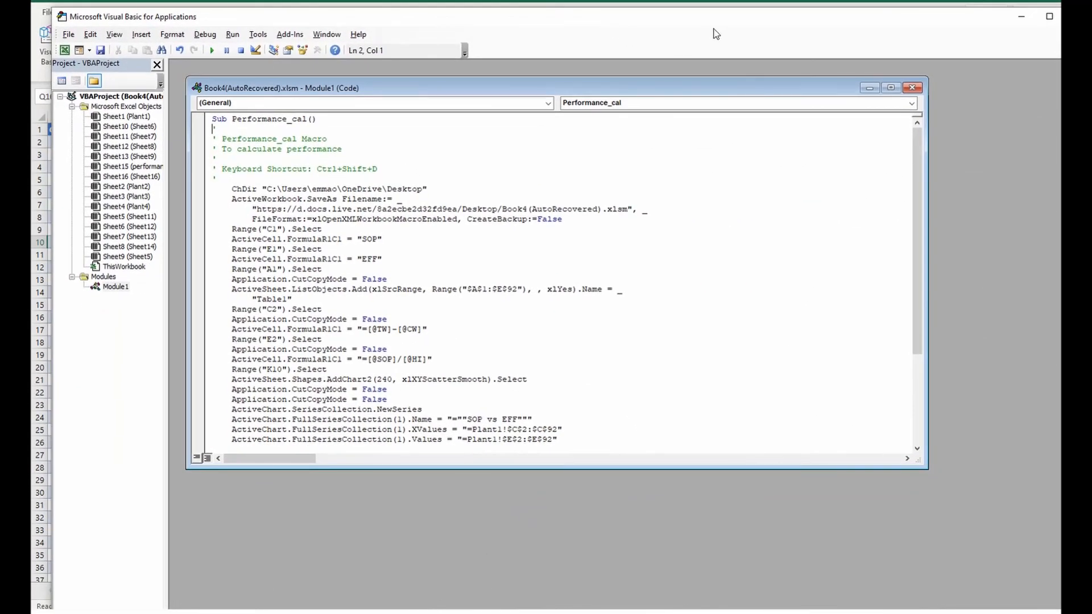
drag(727, 24, 726, 10)
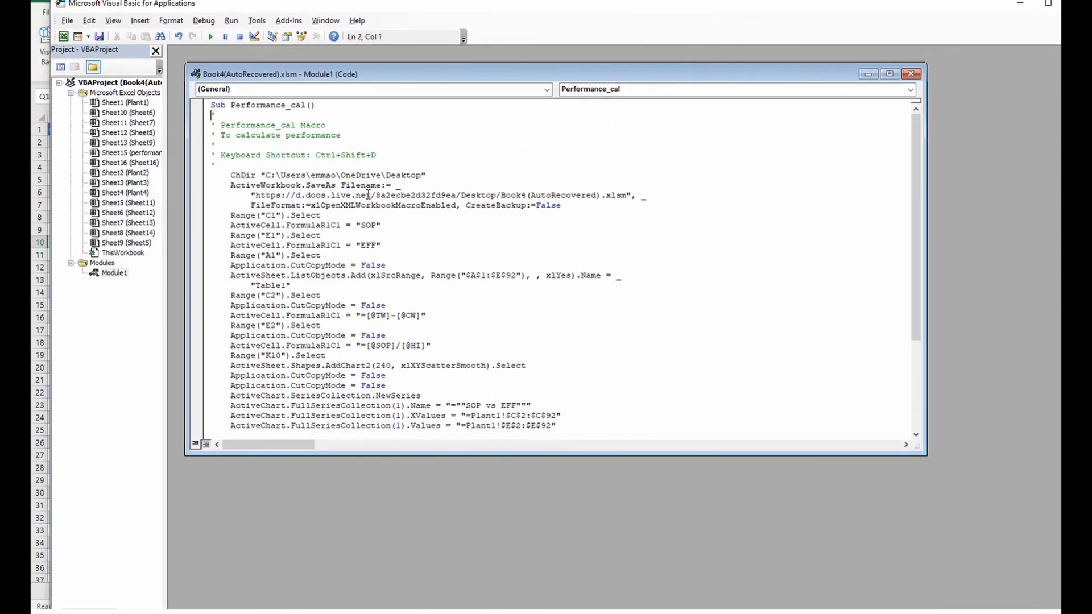
scroll(311, 224, down, 1)
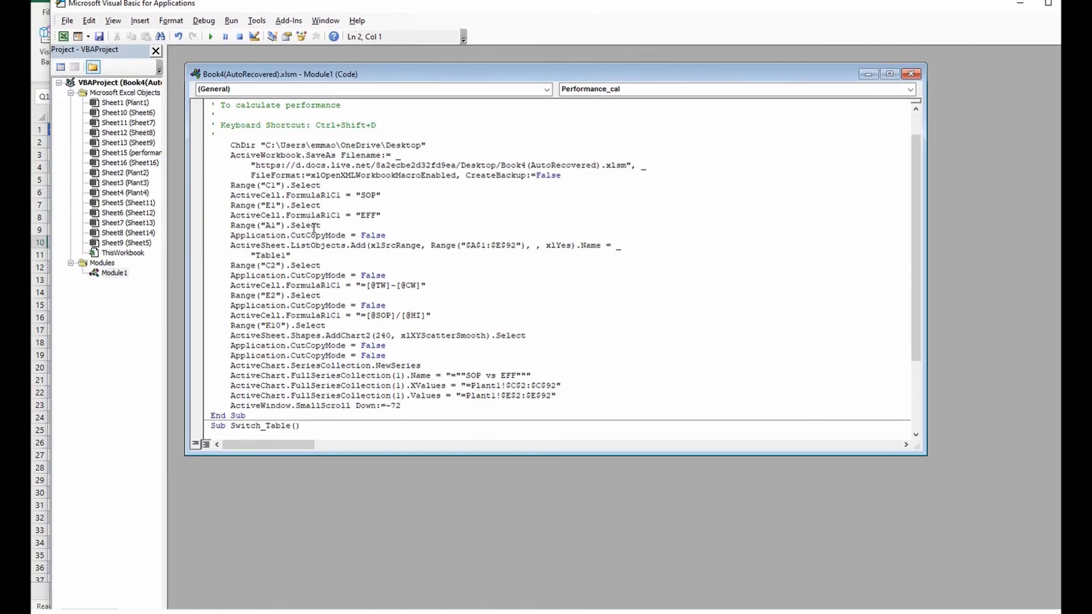
scroll(314, 227, up, 1)
scroll(313, 229, down, 4)
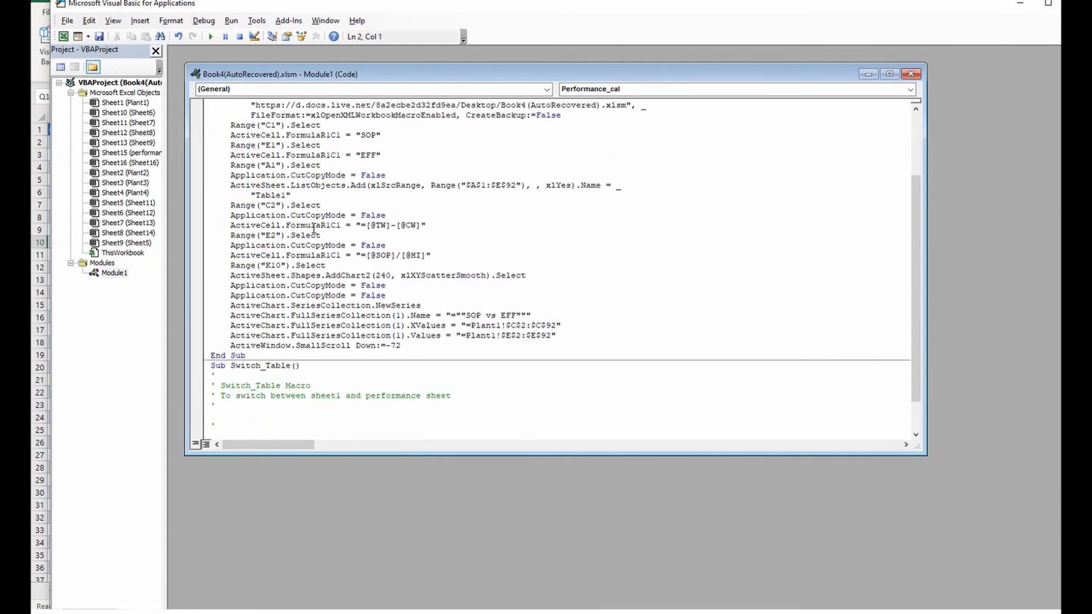
scroll(314, 227, up, 4)
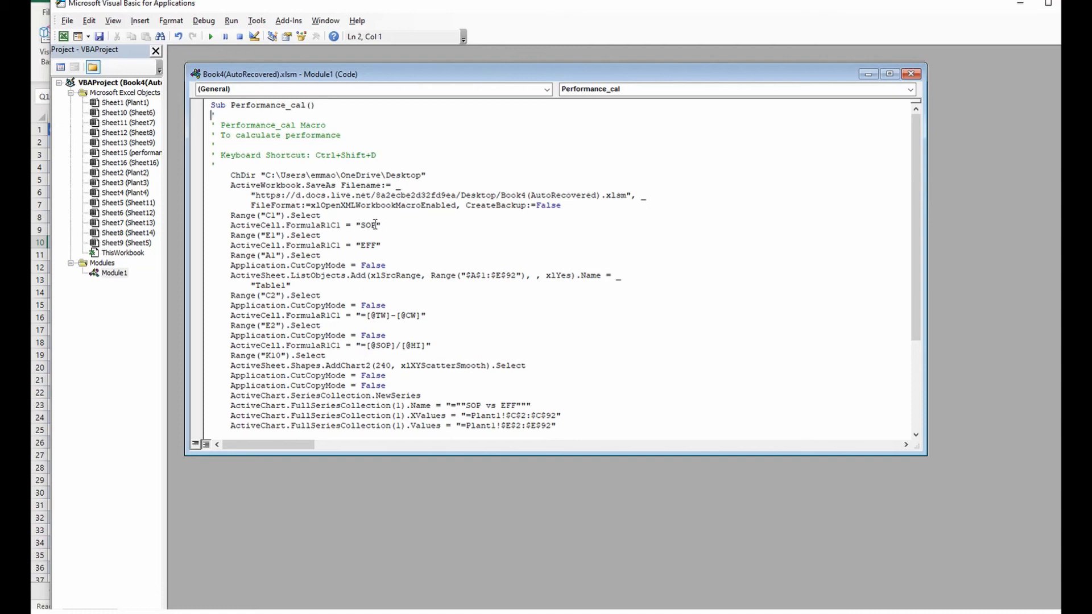
Step: Change the header text that Performance_cal writes to cell C1 to "Shaft output power"
click(375, 225)
key(BackSpace)
key(BackSpace)
text(haft output power)
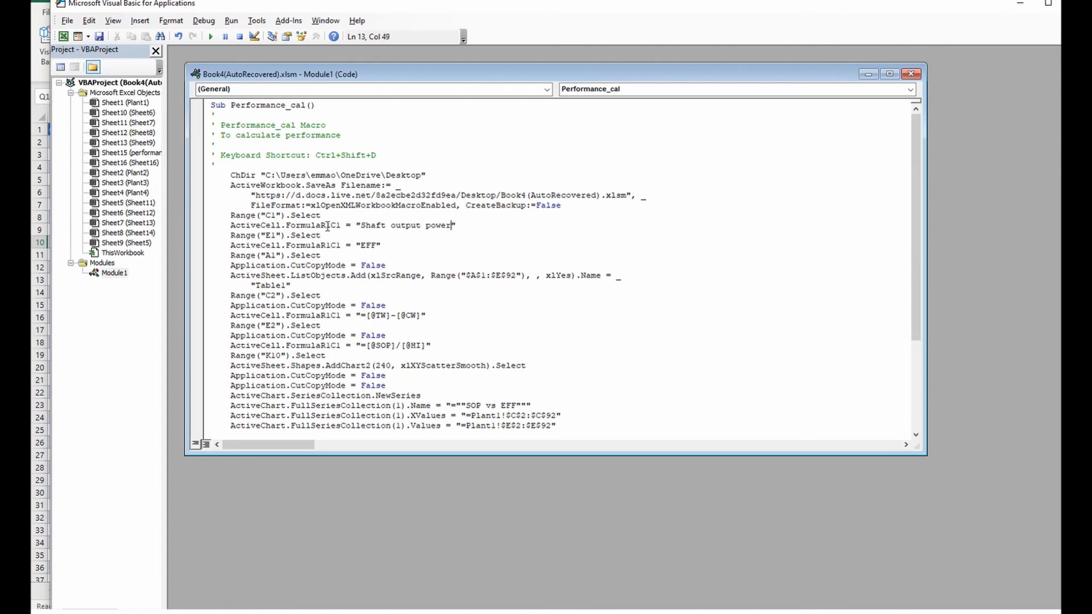
Step: Change the header text that Performance_cal writes to cell E1 to "Efficiency"
click(378, 245)
key(BackSpace)
key(BackSpace)
text(fficiency)
Step: Check the rest of the module's code, save the workbook and close the Module1 code window
scroll(525, 245, down, 4)
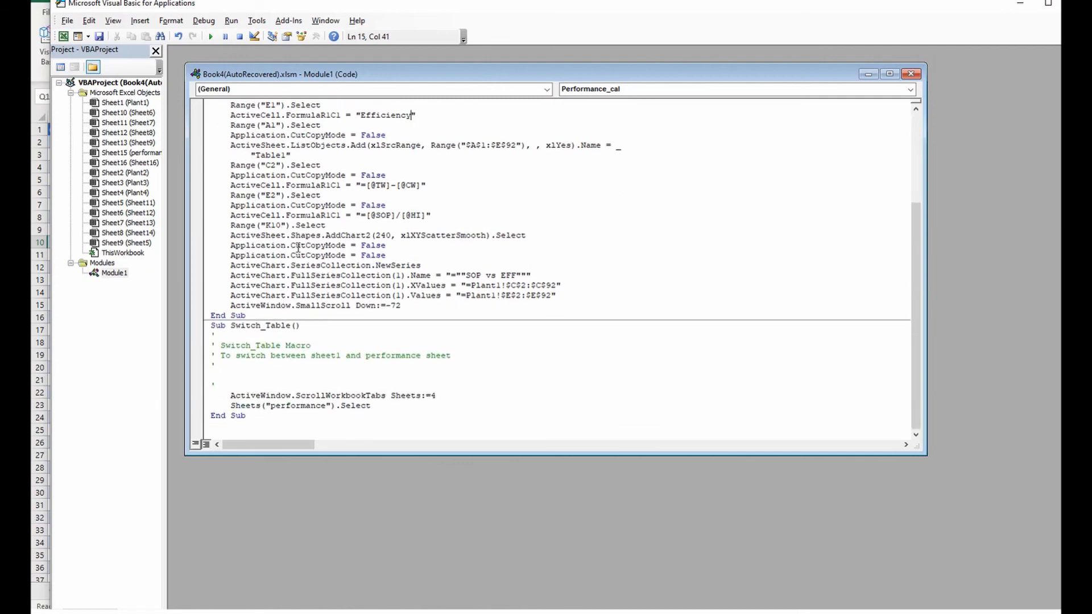
scroll(341, 245, up, 4)
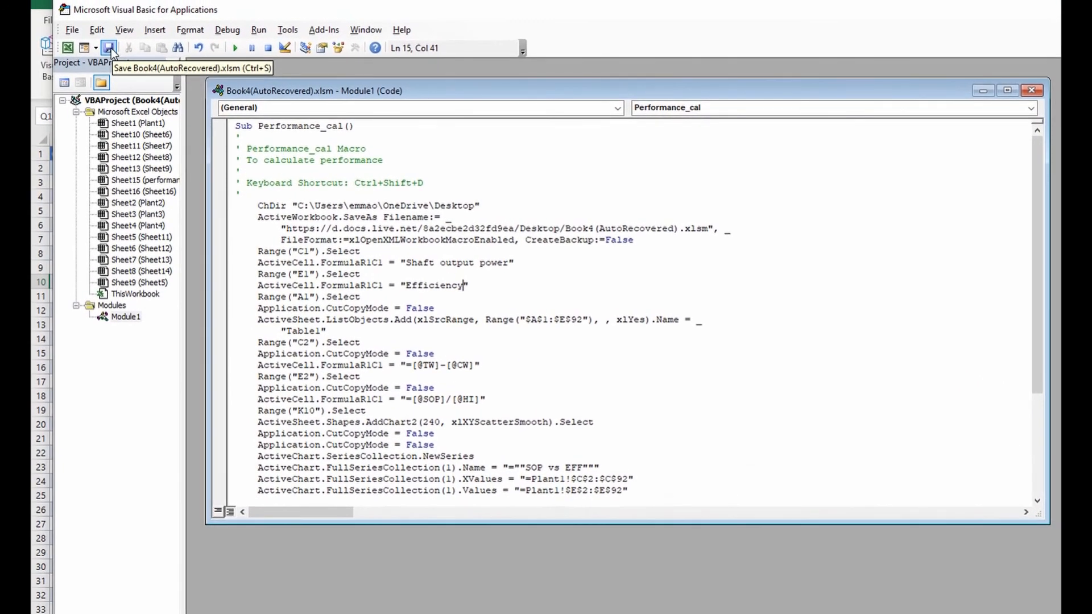
click(110, 49)
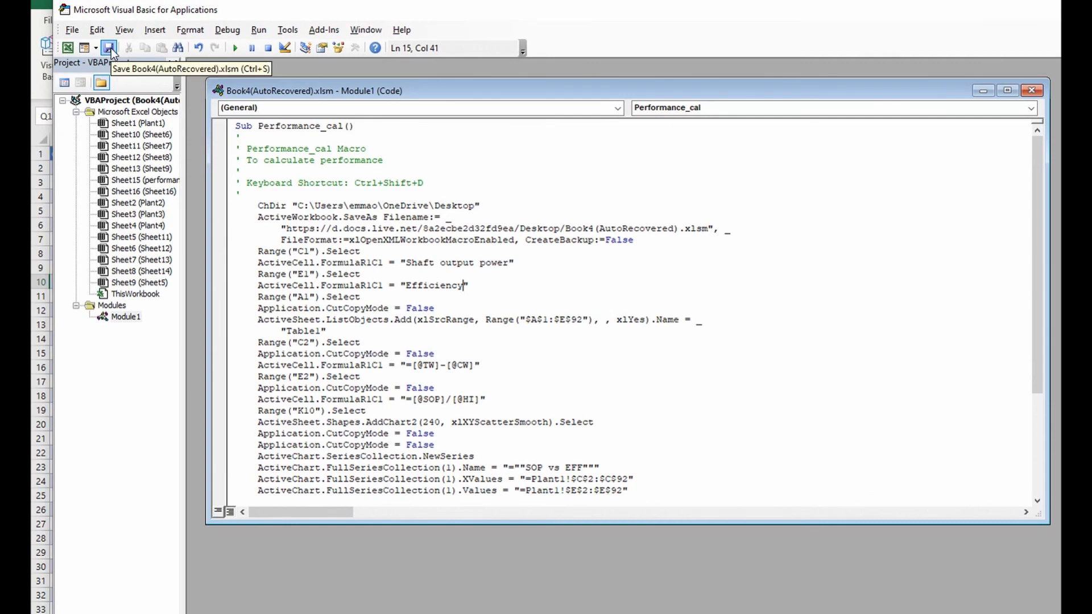
click(1030, 91)
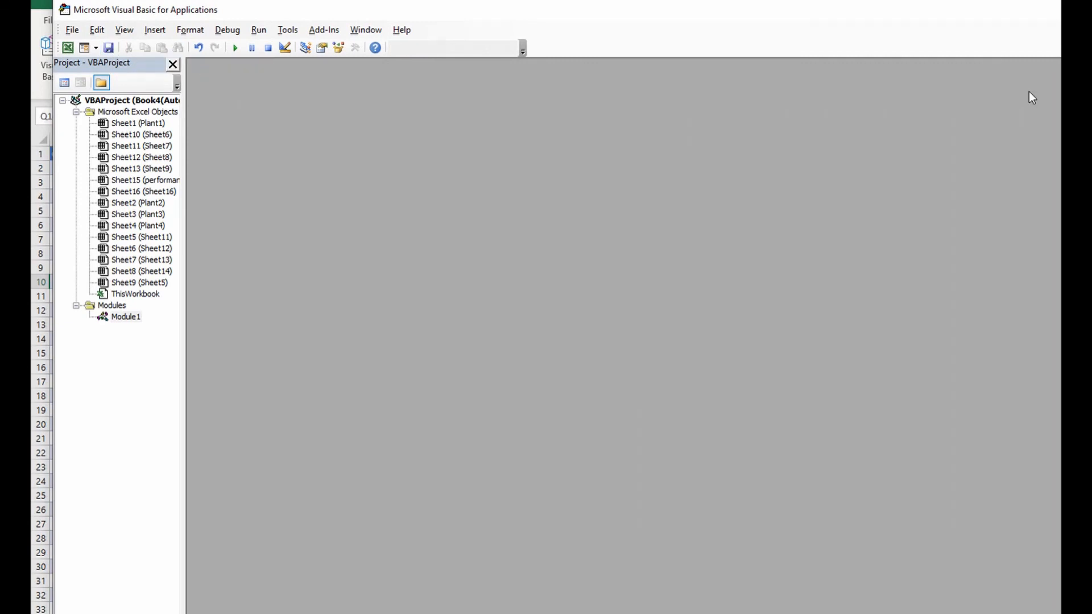